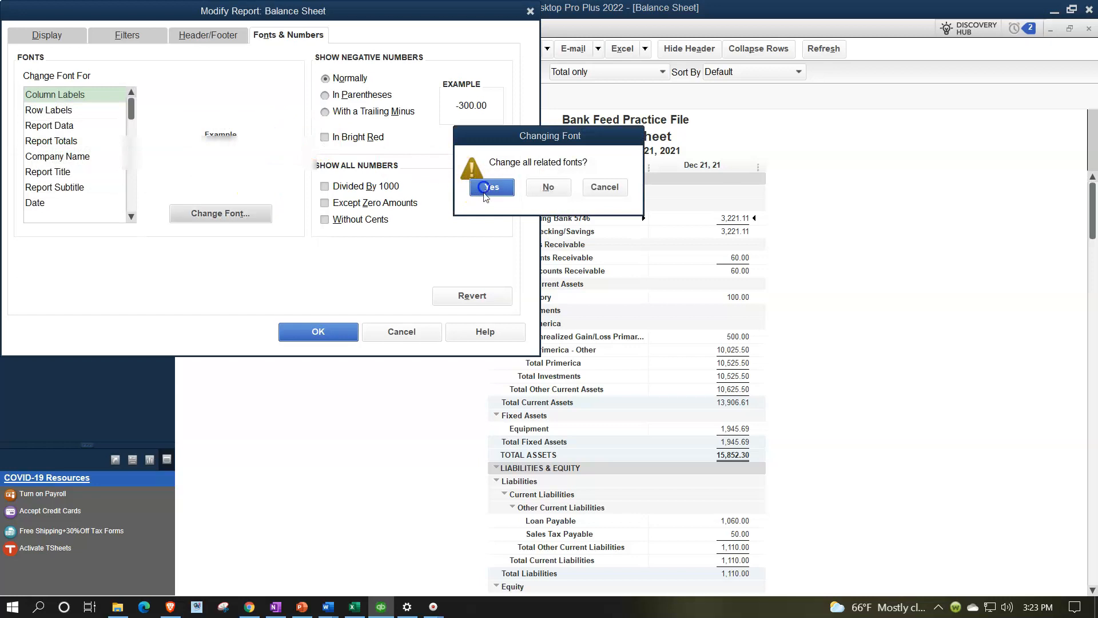
- Apply the larger fonts to the Balance Sheet, changing all related fonts
click(342, 329)
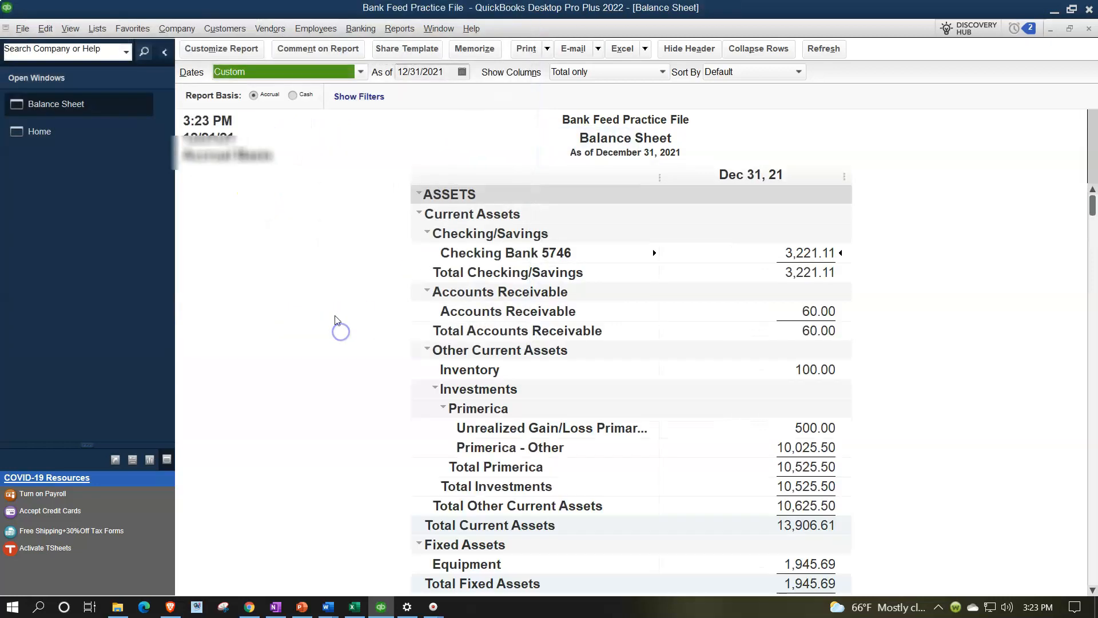
- Open the standard Profit & Loss report for 01/01/2021 through 12/31/2021
click(399, 29)
mouse_move(474, 142)
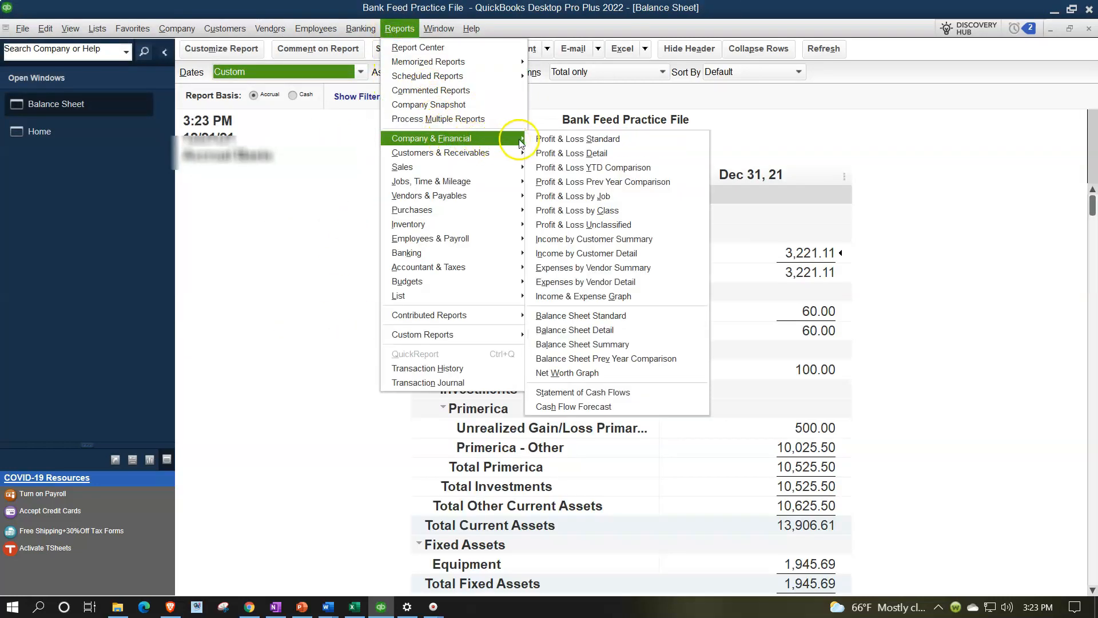
click(536, 141)
key(Tab)
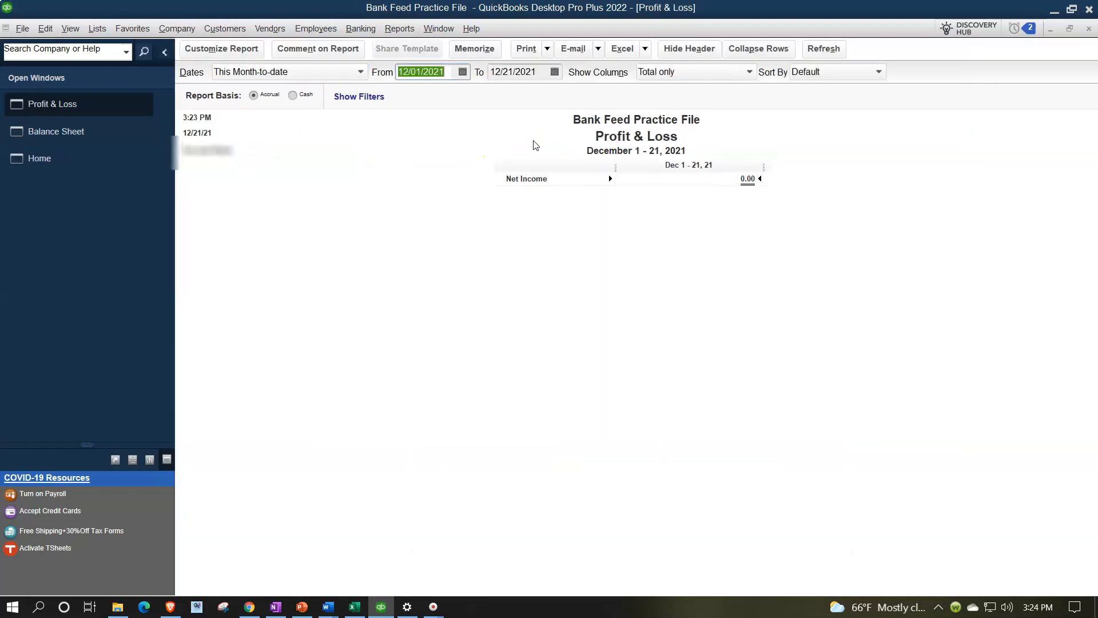
text(1/1/21)
key(Tab)
text(1231)
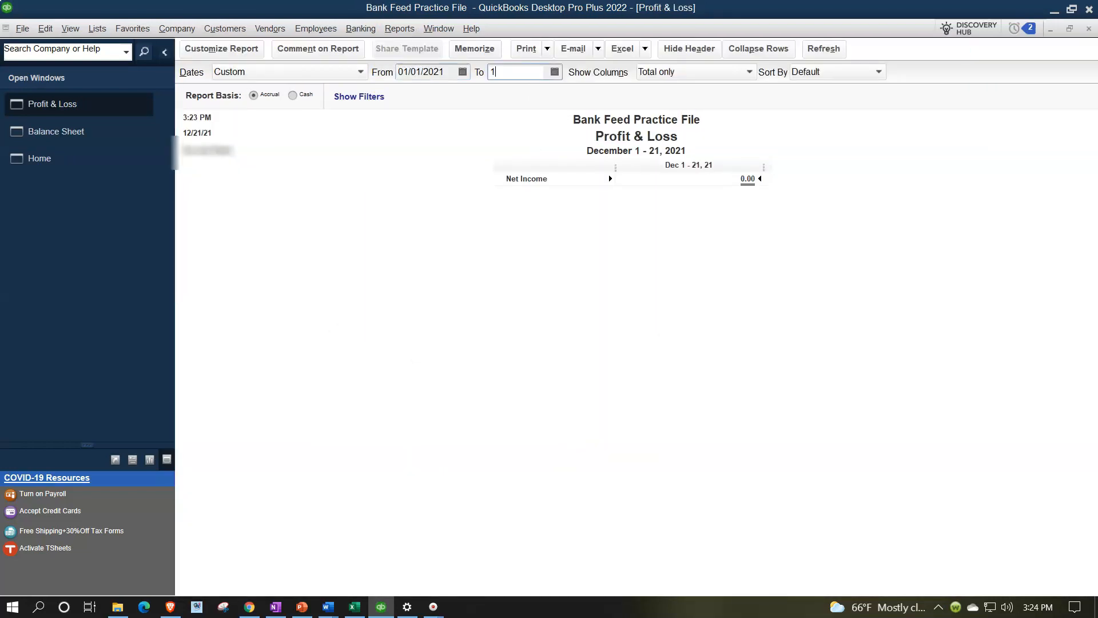
key(Tab)
- Enlarge the Profit & Loss column label font to size 14, changing all related fonts
click(247, 52)
click(289, 35)
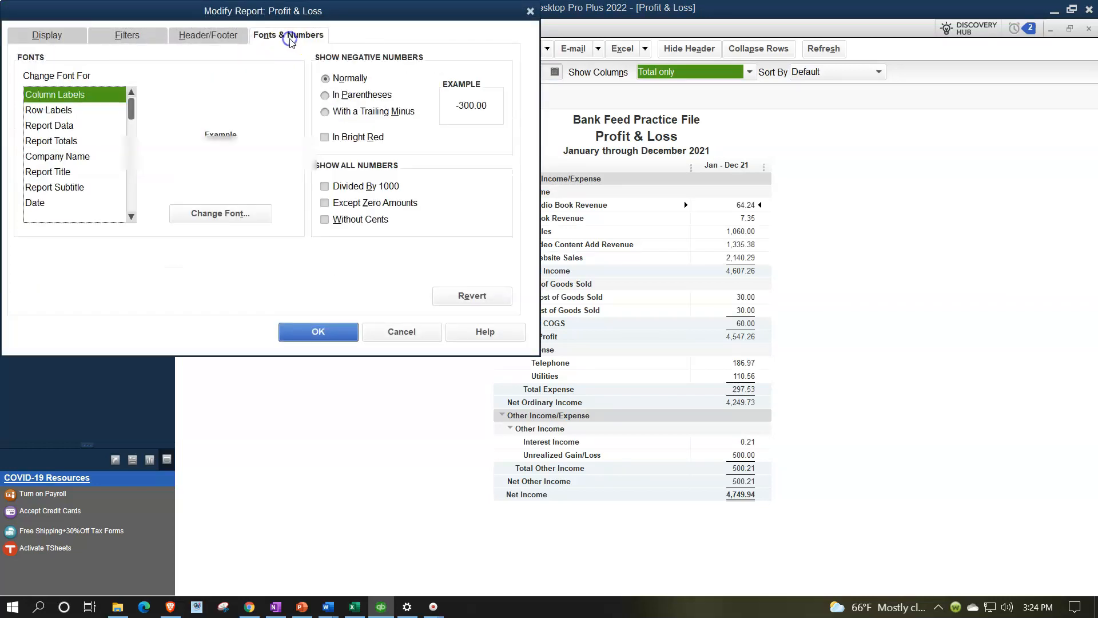
click(251, 213)
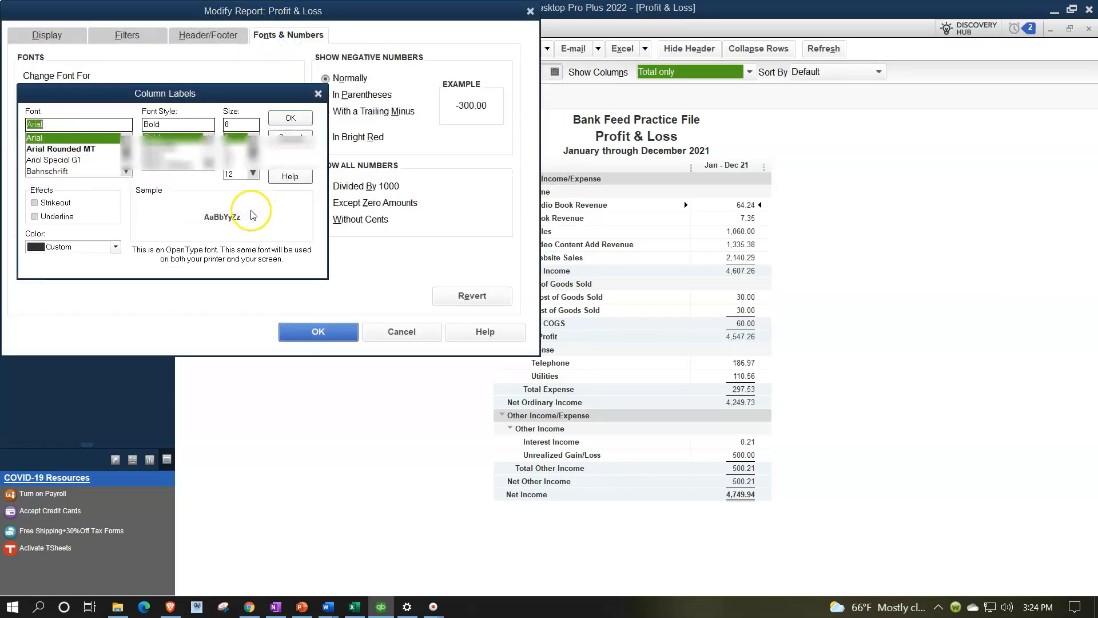
click(252, 174)
click(240, 174)
click(278, 121)
click(494, 186)
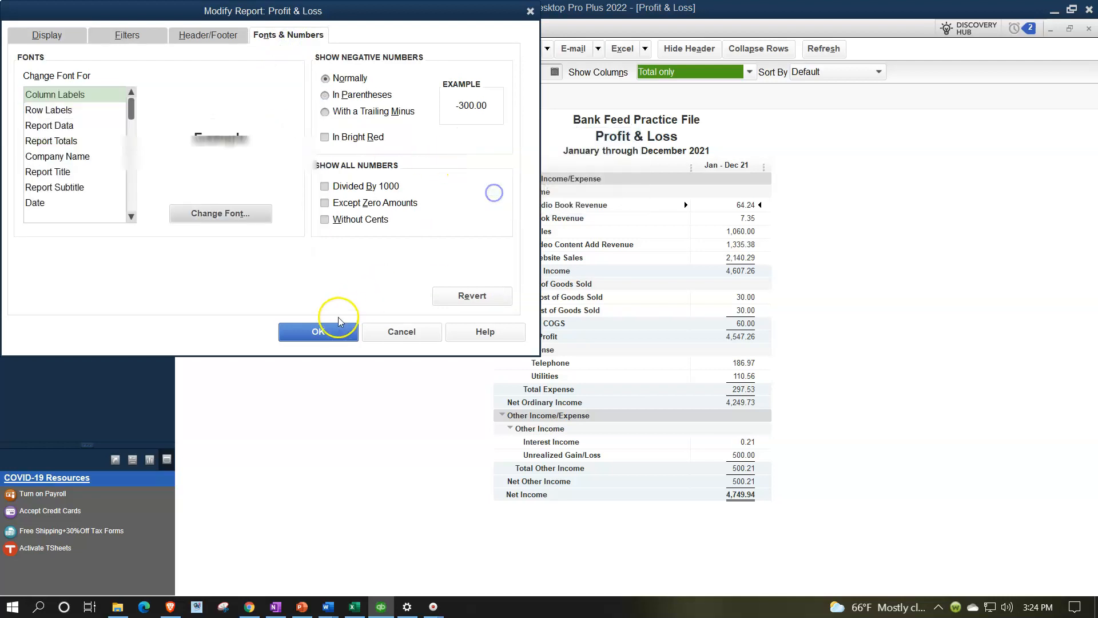
click(318, 331)
click(399, 29)
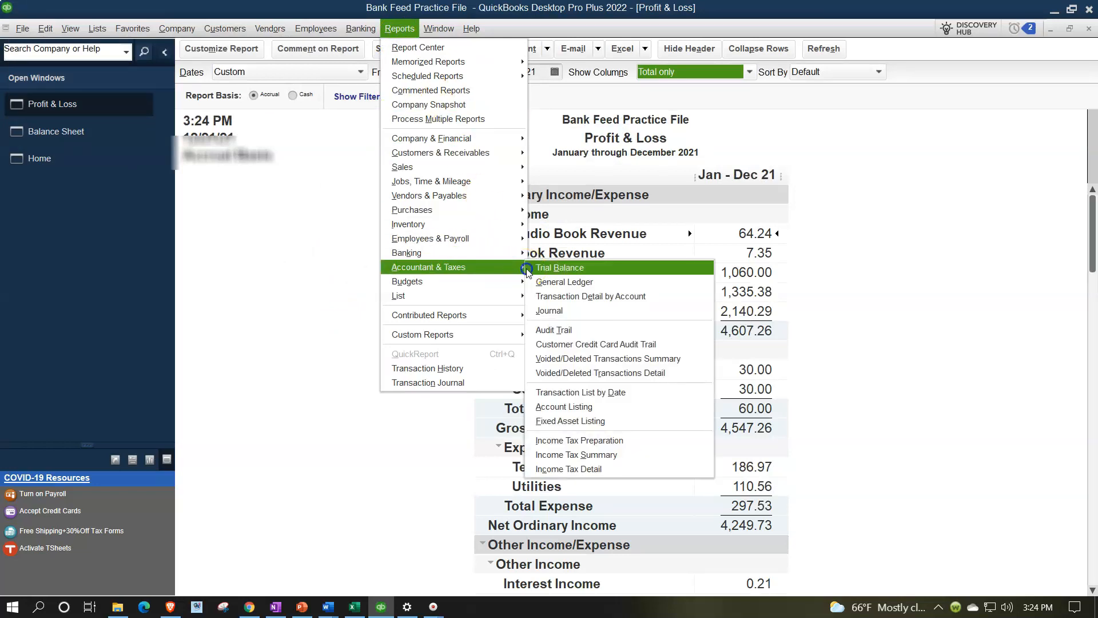
- Open the Trial Balance report dated 01/01/2021 through 12/31/2021
click(527, 268)
text(010121)
key(Tab)
text(12)
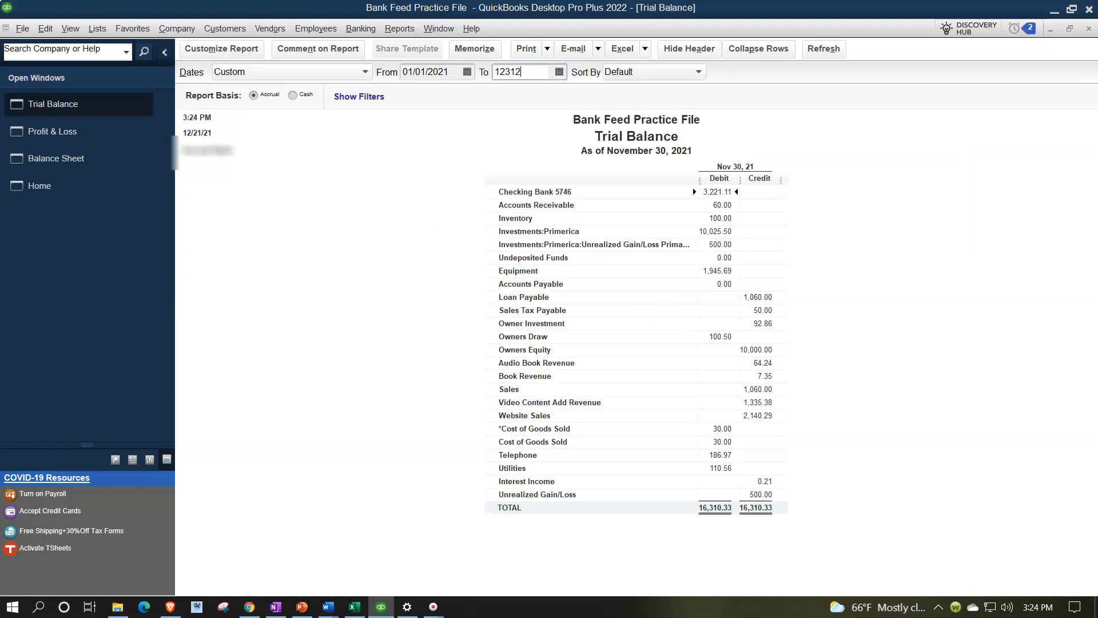
text(/31/2021)
key(Tab)
- Enlarge the Trial Balance column label font to size 14, changing all related fonts
click(245, 50)
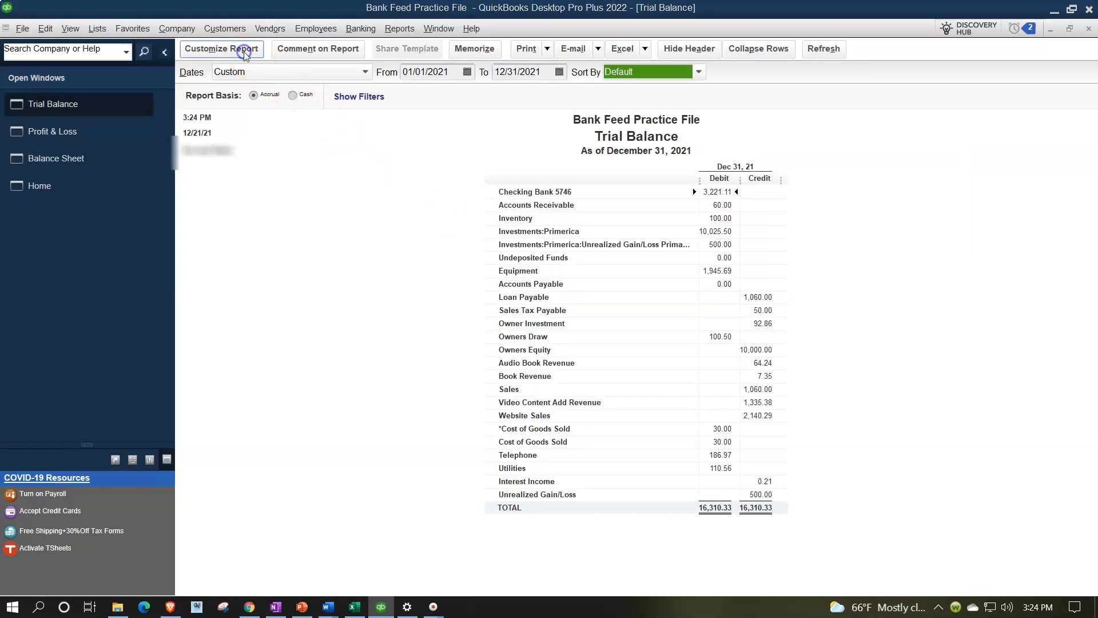
click(283, 35)
click(259, 221)
click(250, 173)
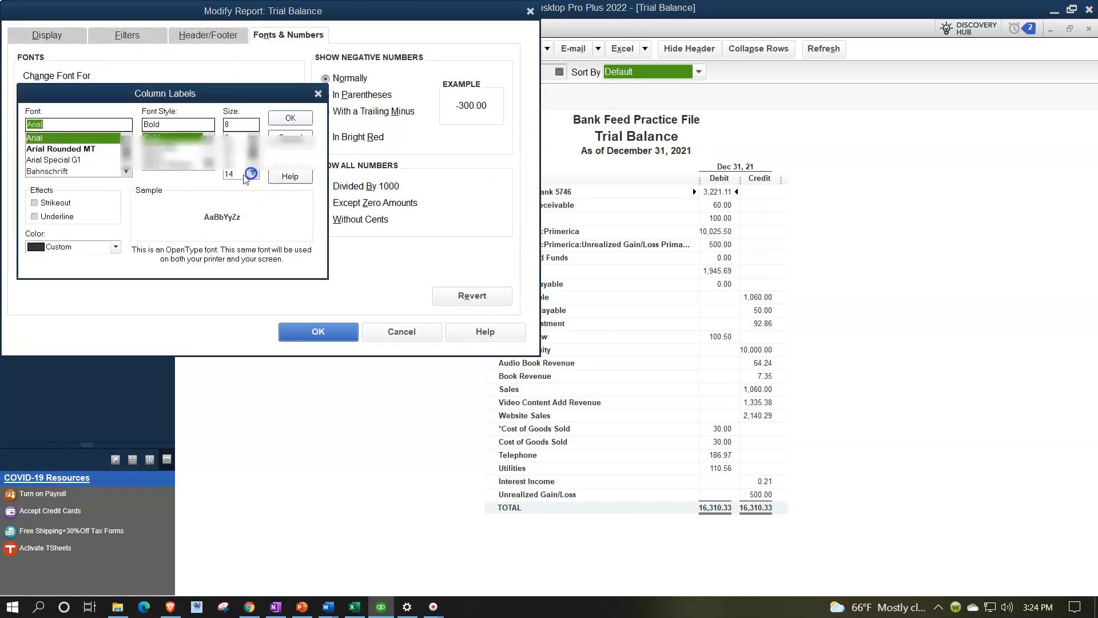
click(239, 174)
click(280, 118)
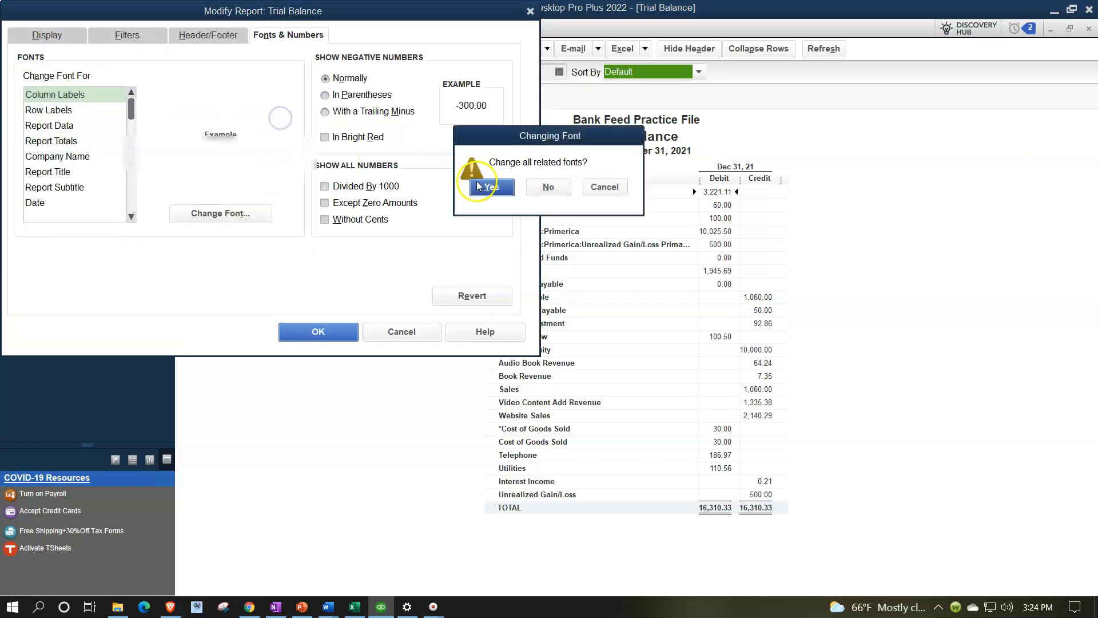
click(478, 185)
click(342, 332)
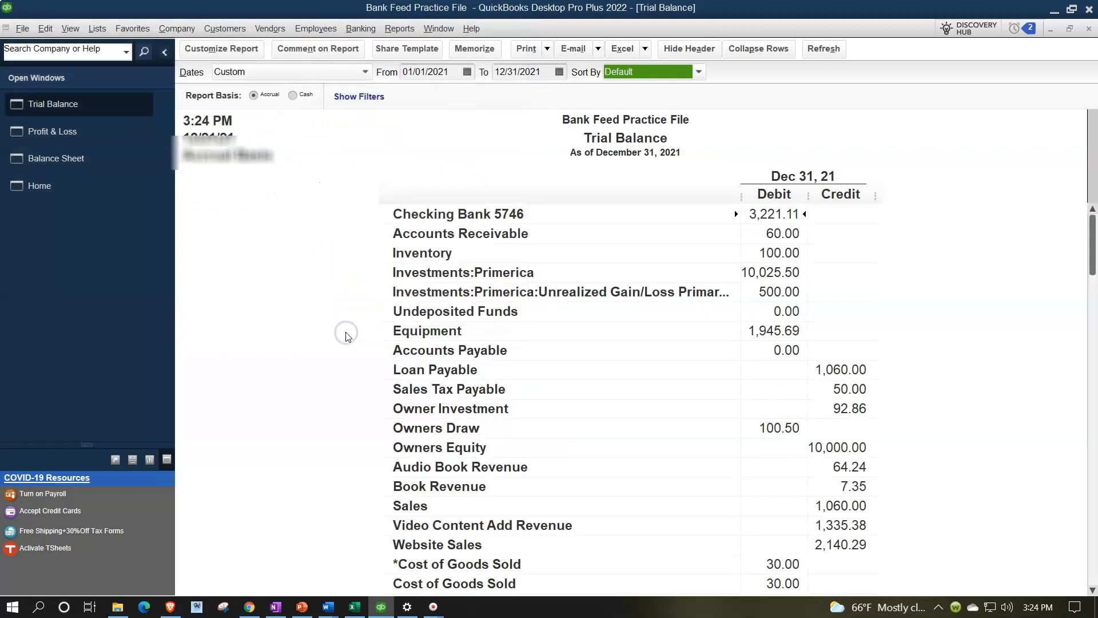
click(355, 33)
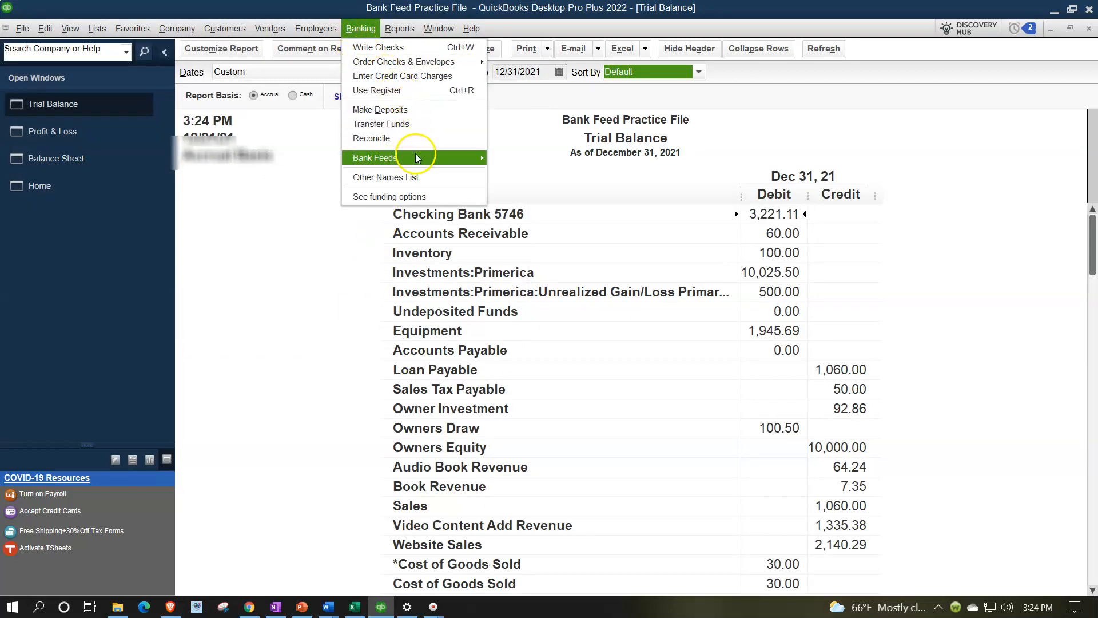
- Open the Bank Feeds Center maximized, then bring the Home Page forward
mouse_move(416, 159)
click(499, 156)
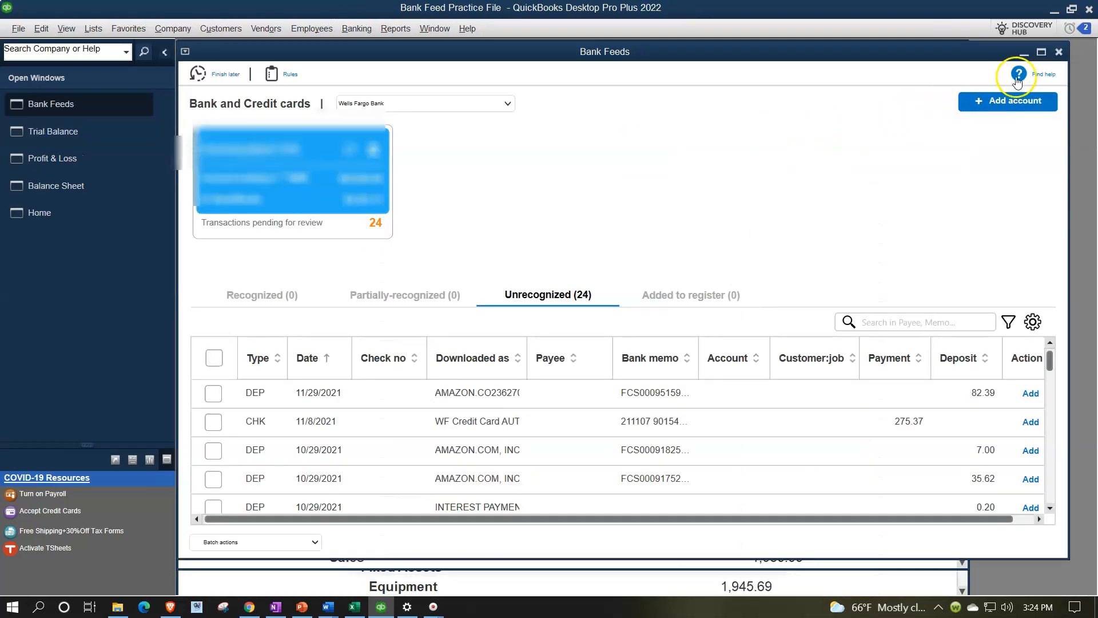
click(1041, 52)
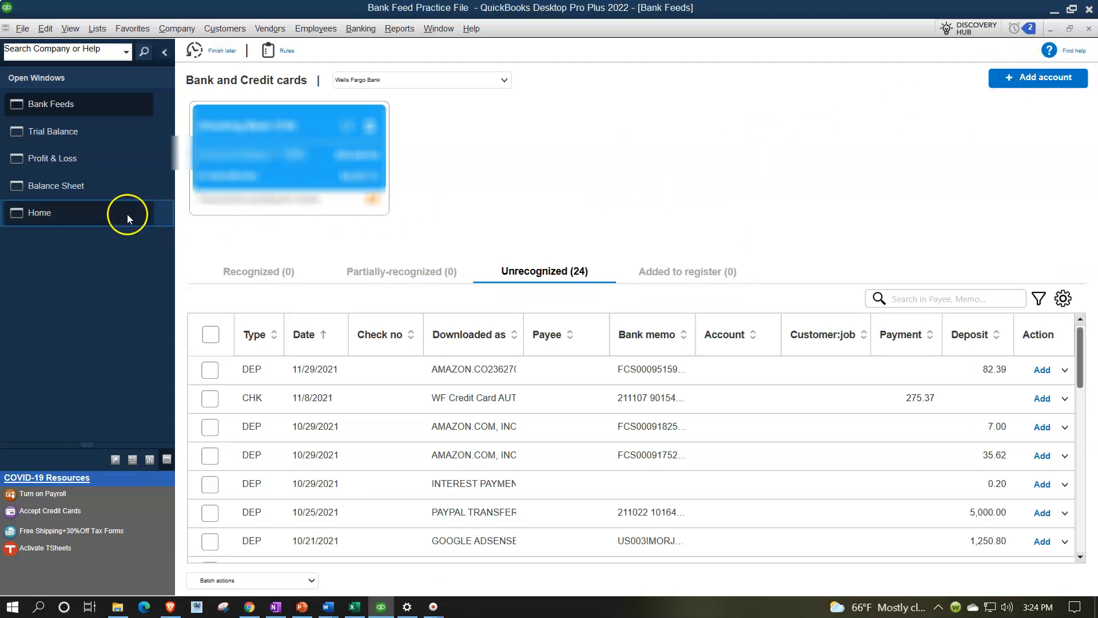
click(53, 221)
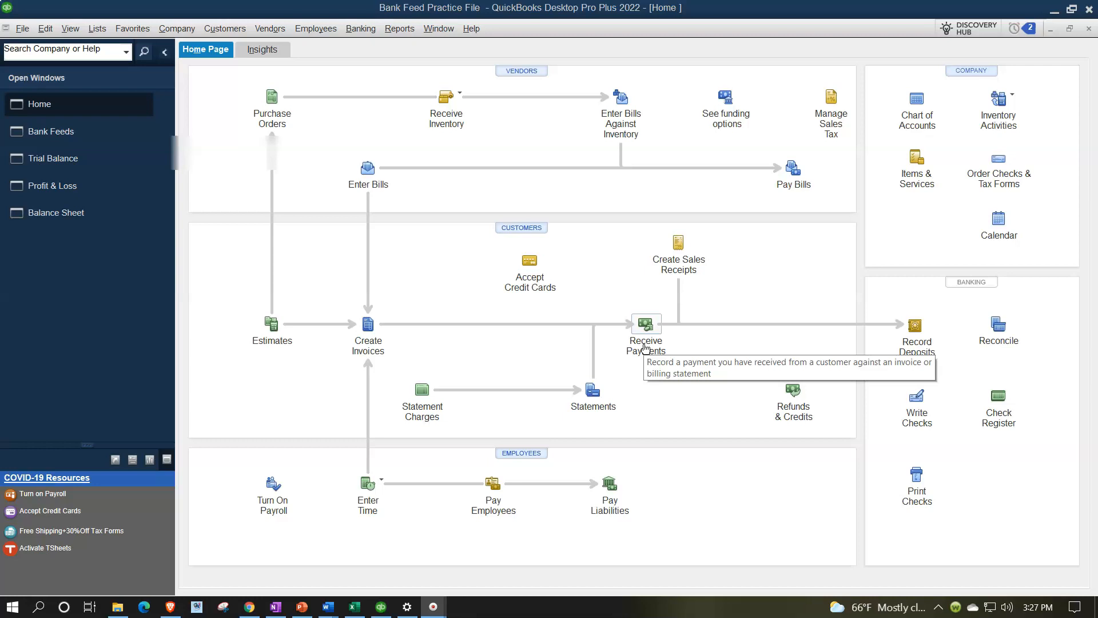
- Click twice within the Home Page workflow area
click(647, 361)
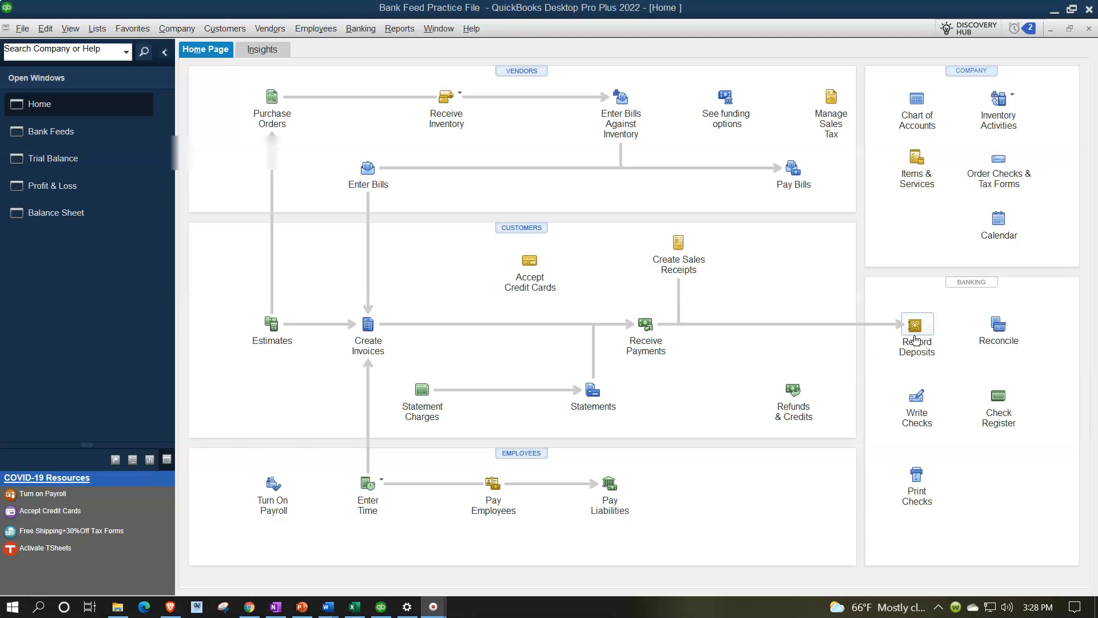
click(654, 358)
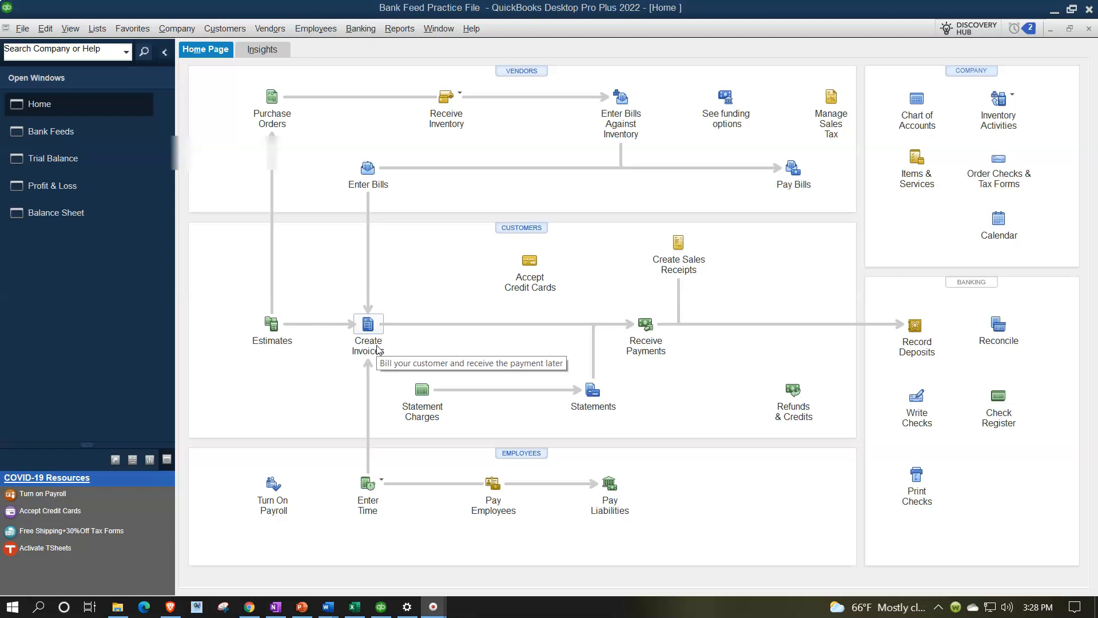
- Filter the Bank Feeds transactions to show only deposits
click(80, 138)
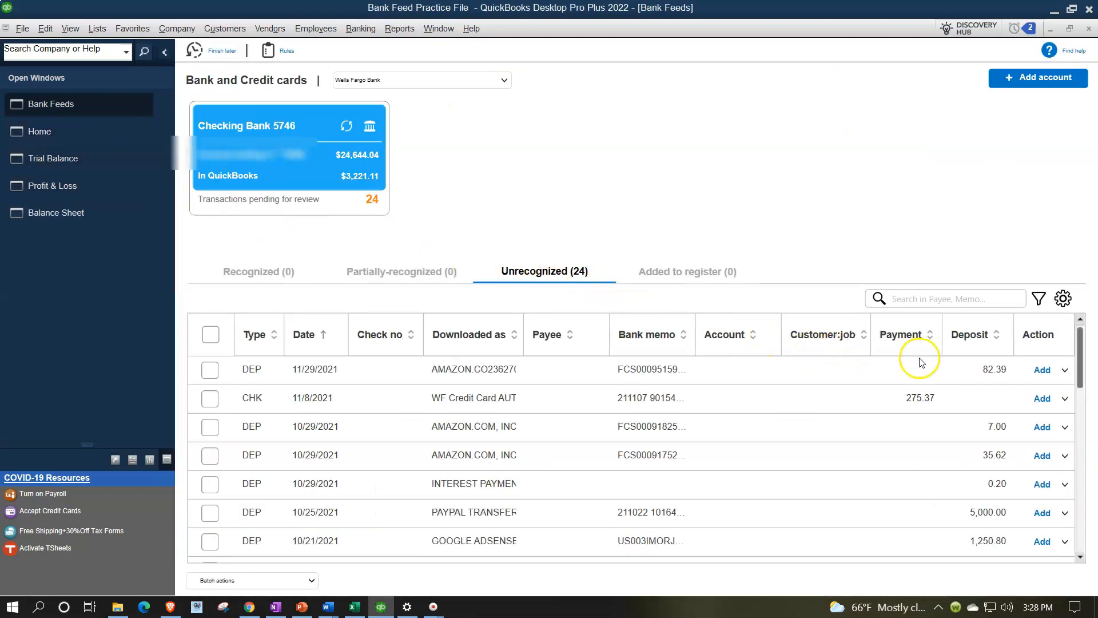
click(1039, 299)
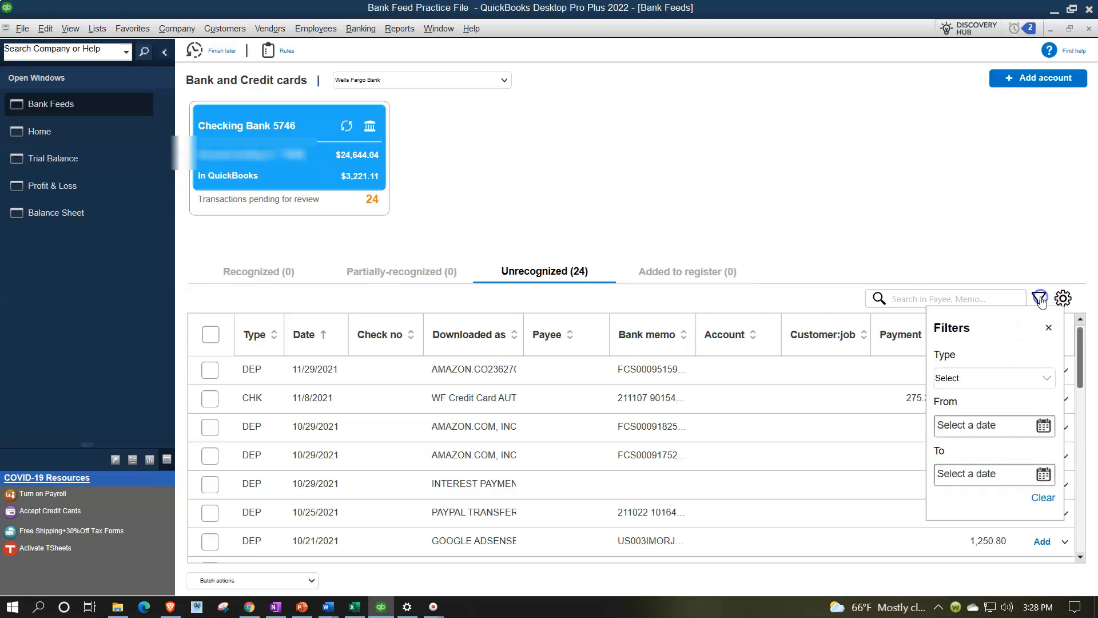
click(1028, 381)
click(957, 416)
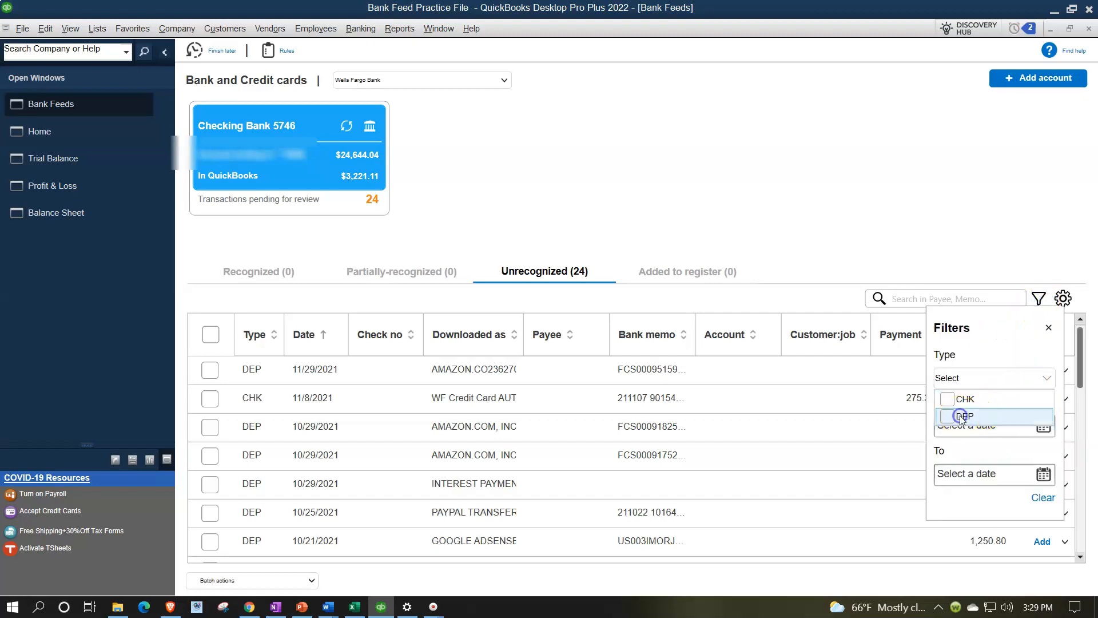
click(1049, 329)
click(1048, 331)
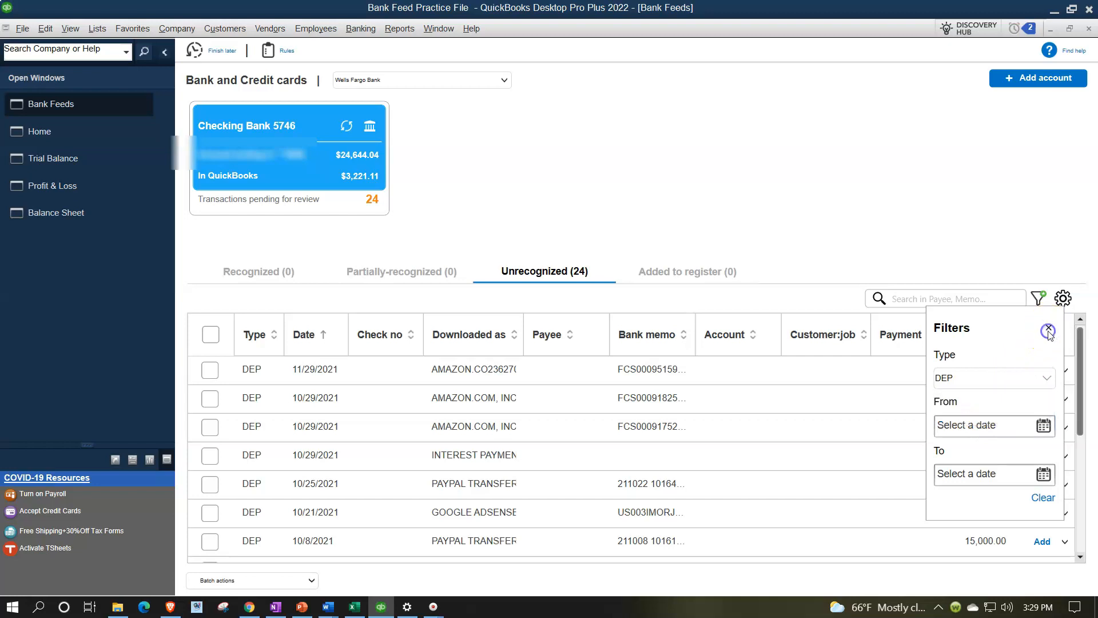
click(1051, 326)
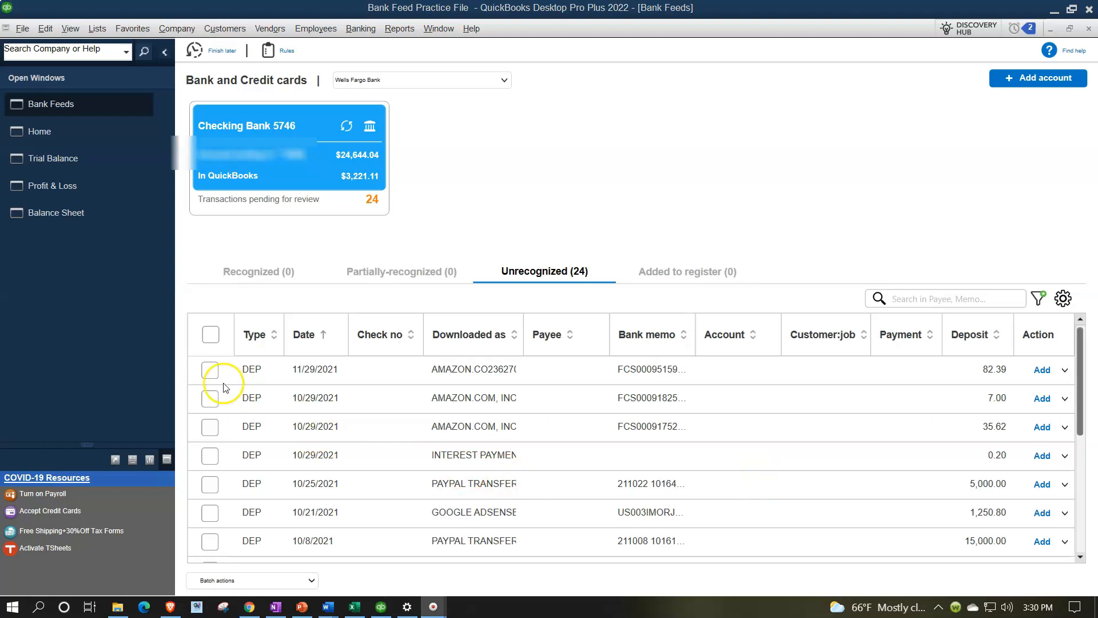
- Select the 11/29/2021 deposit of 82.39, then start a new invoice from the Home page
click(210, 370)
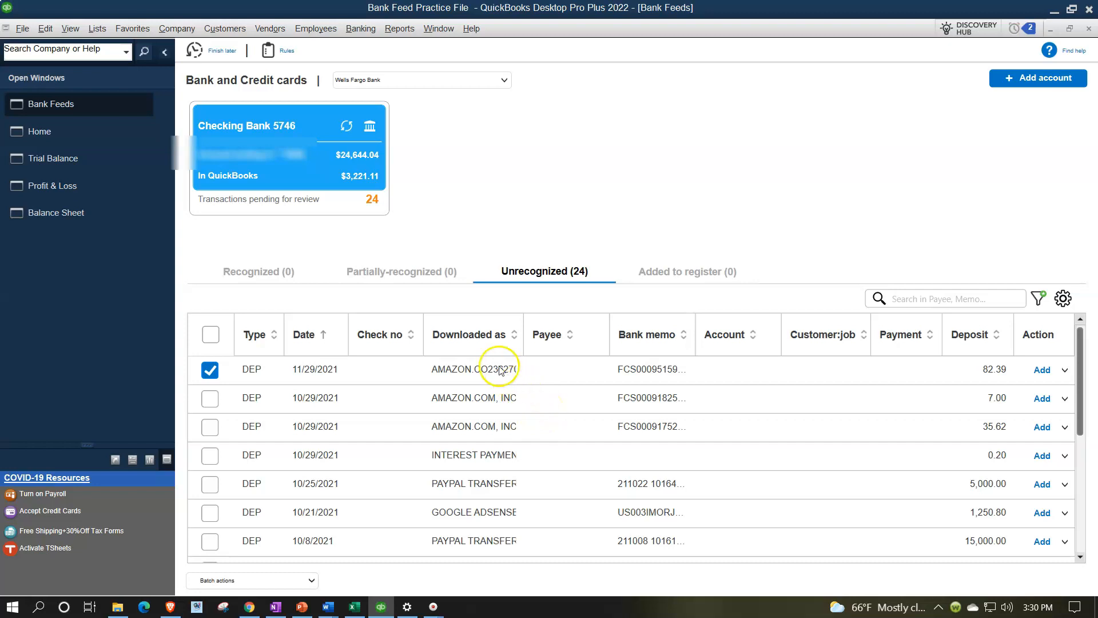
click(54, 133)
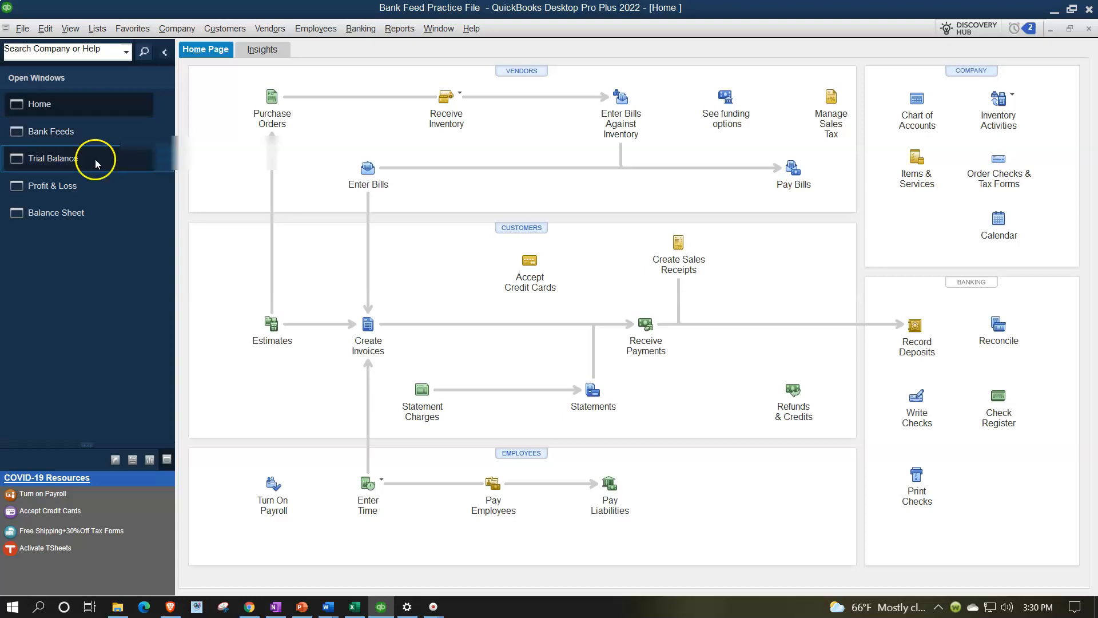
click(371, 338)
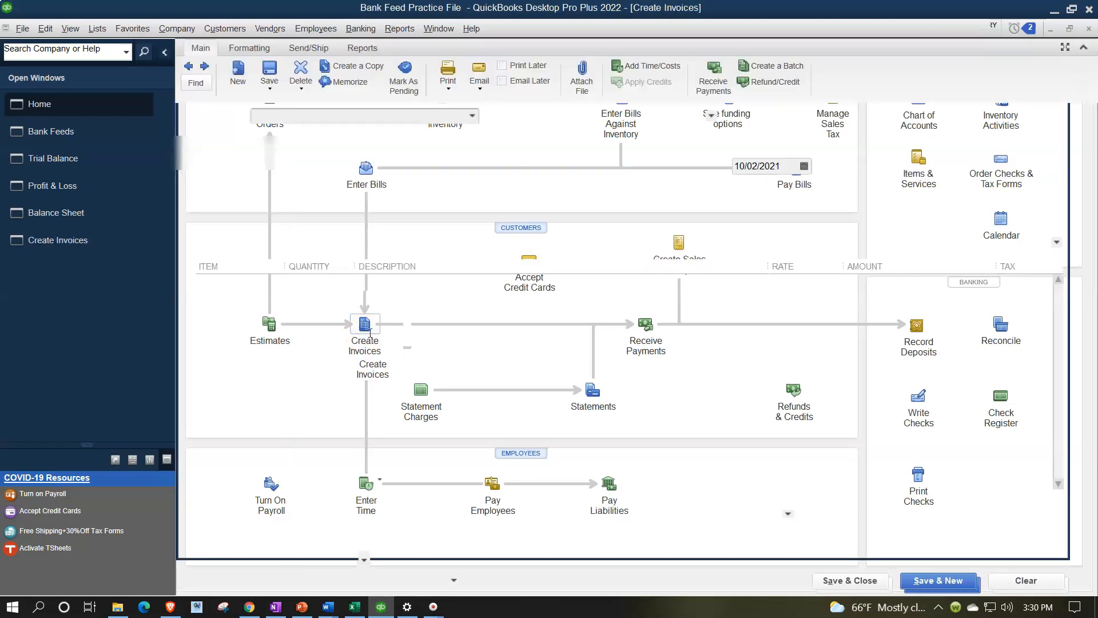
- Fill the invoice with customer Amizon.Co, date 09/15/2021, and item 'Item 3'
text(Amazon.com)
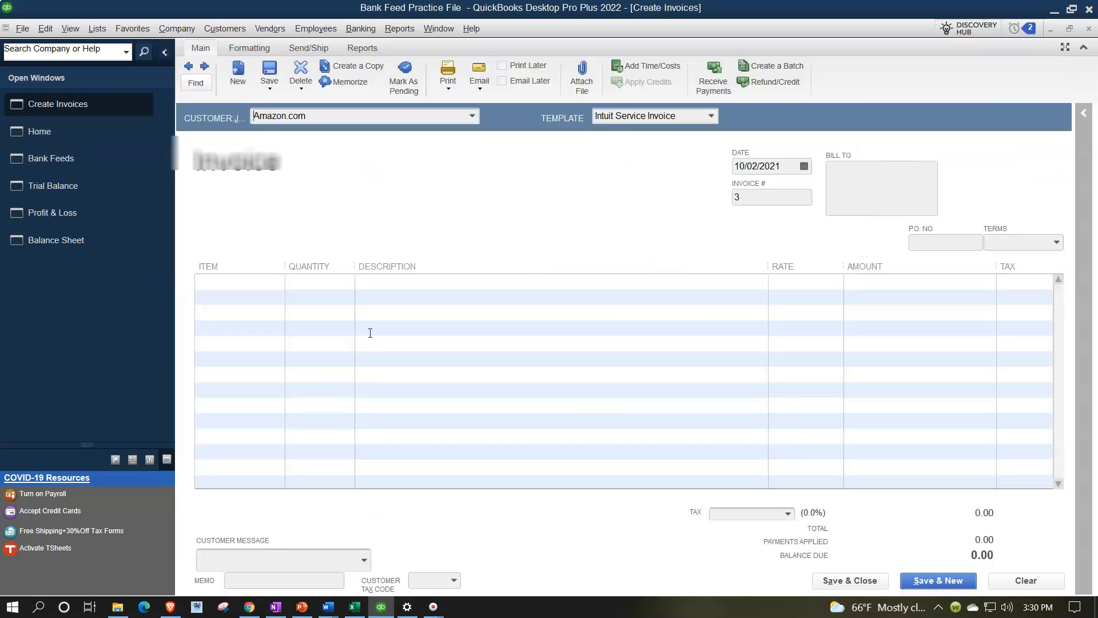
key(Down)
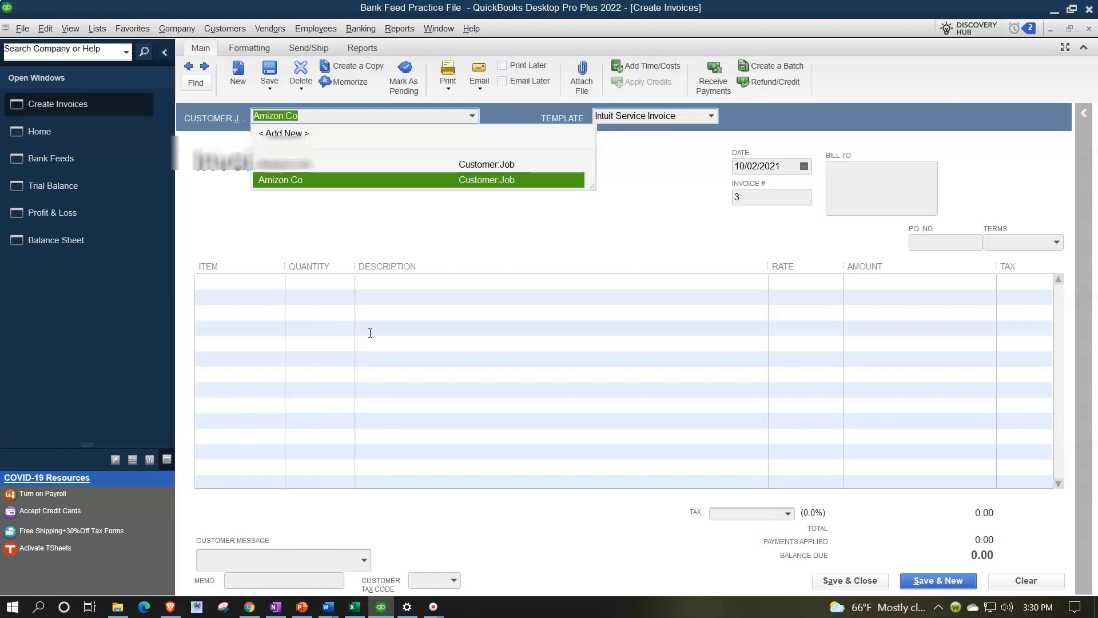
key(Tab)
key(Tab)
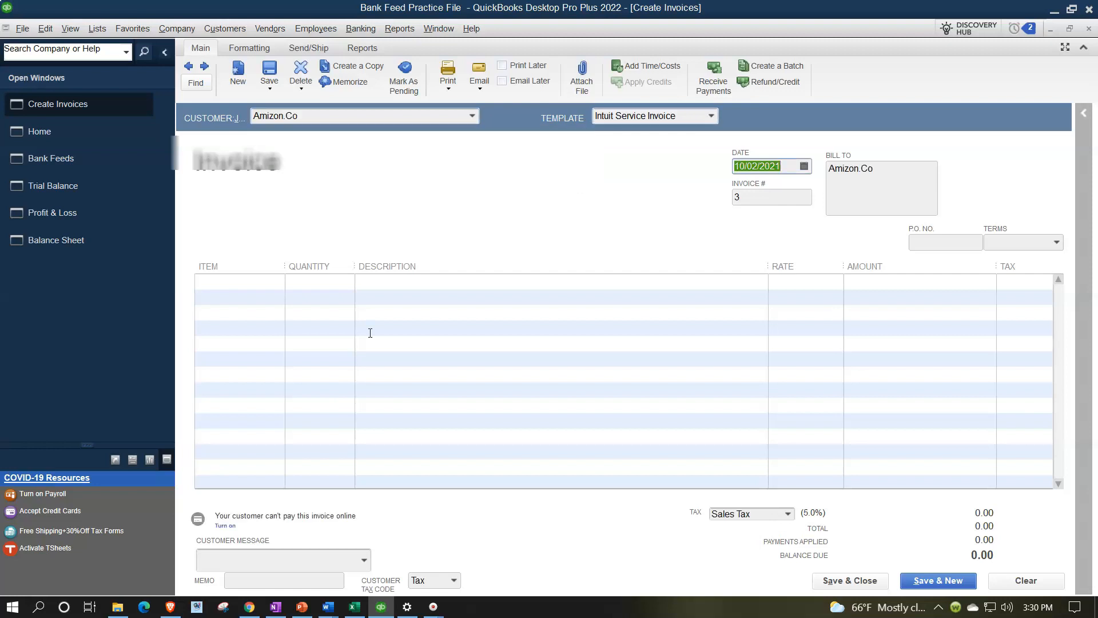
text(0915)
key(Tab)
key(Tab)
key(Tab)
key(Tab)
key(Tab)
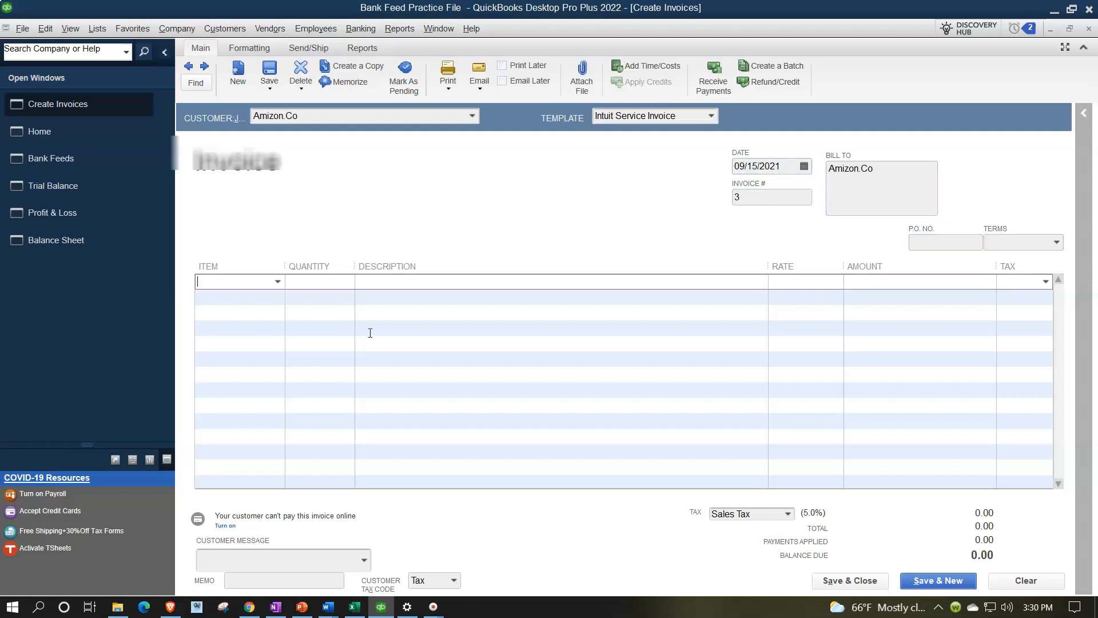
text(i)
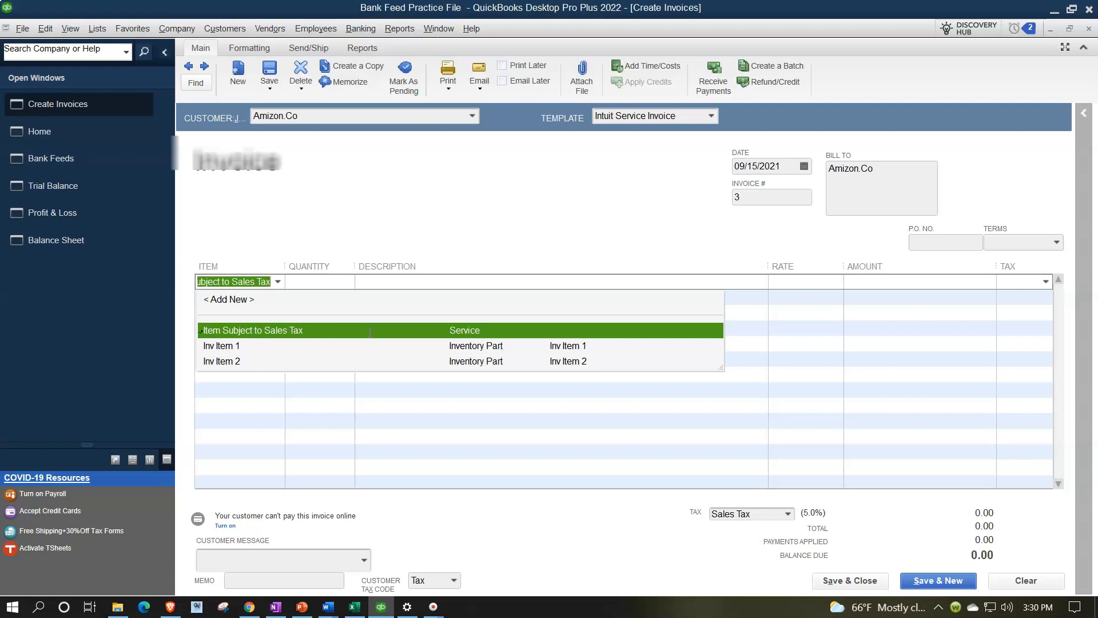
text(tem 3)
- Create Item 3 as a non-taxable Service item posted to the Sales account
key(Tab)
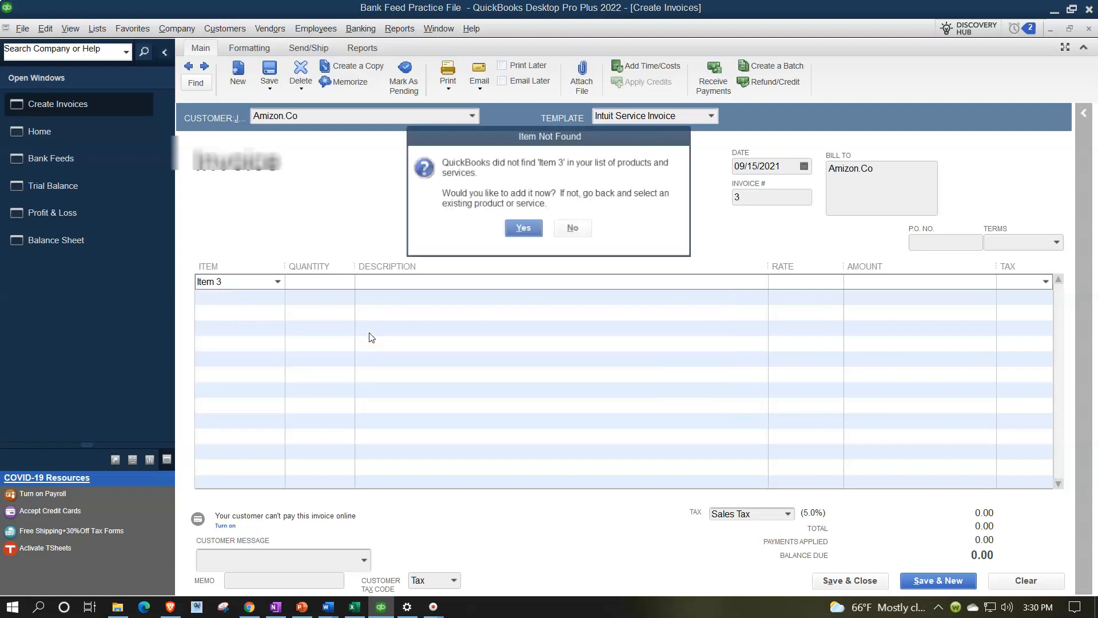
key(Return)
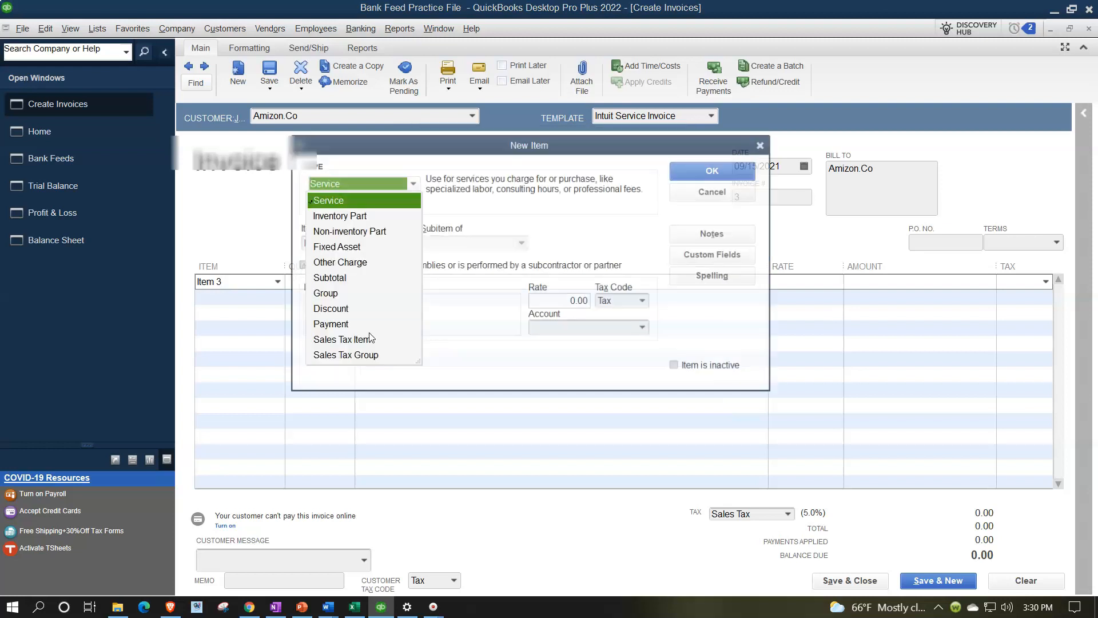
click(341, 201)
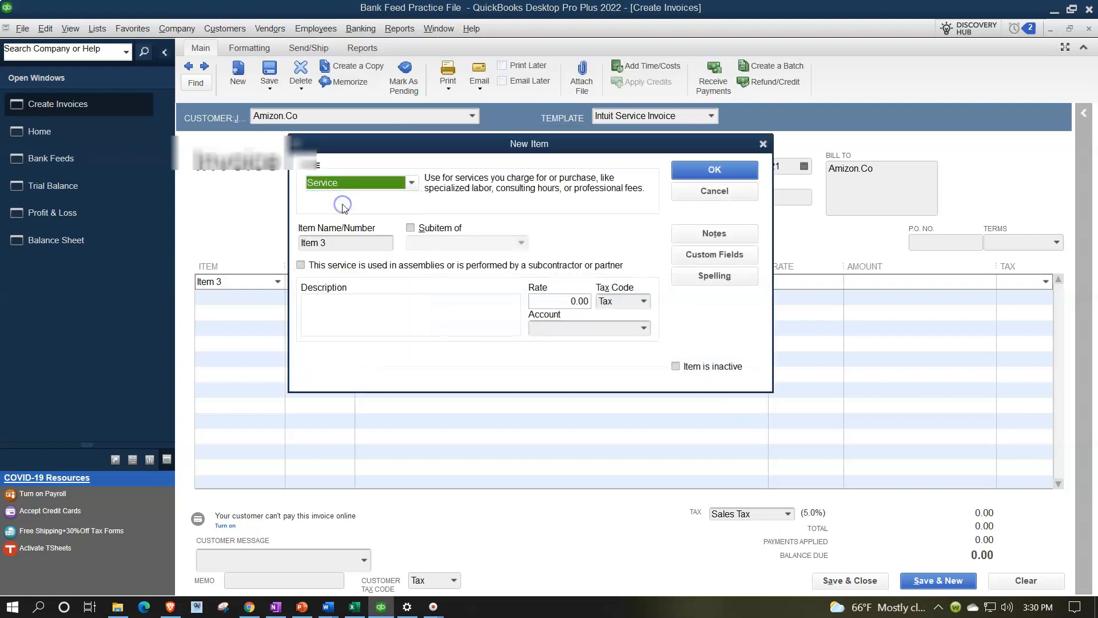
click(640, 304)
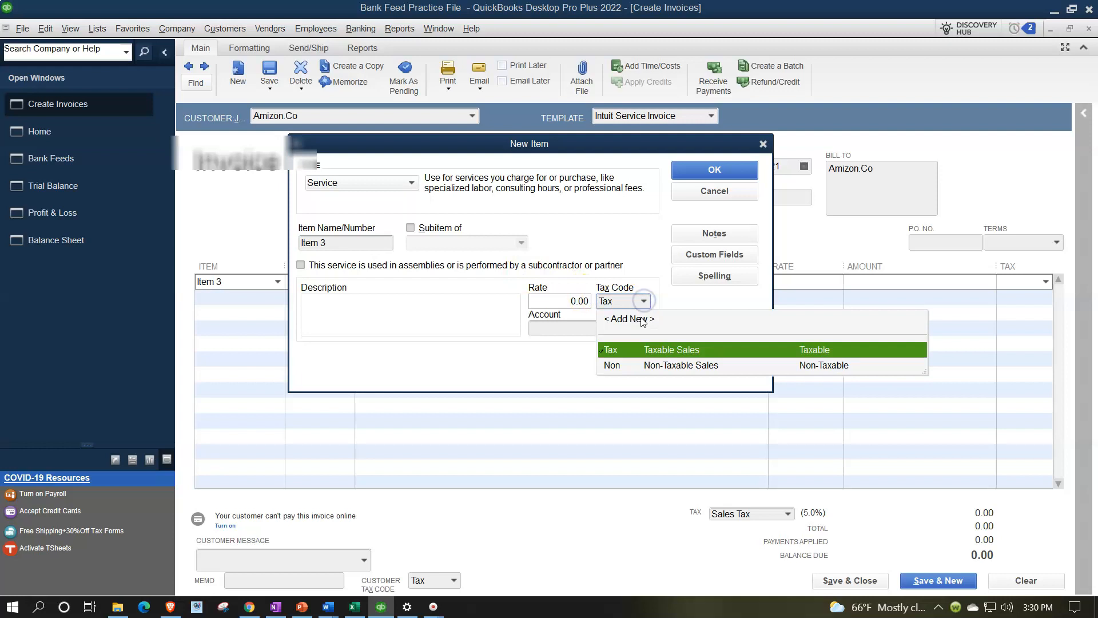
click(628, 369)
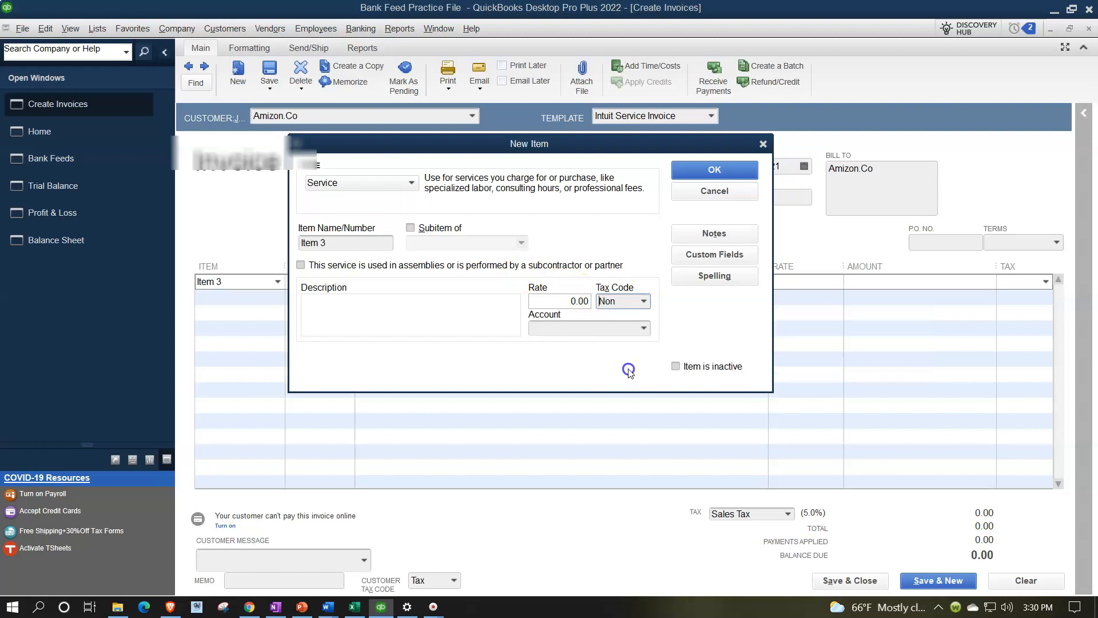
click(559, 301)
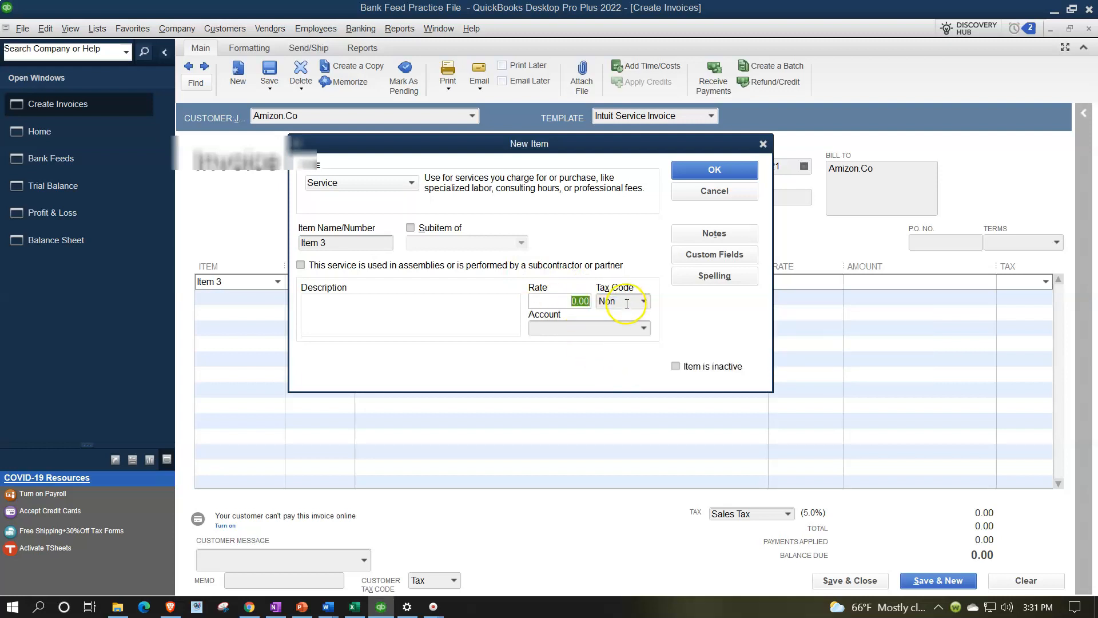
click(644, 329)
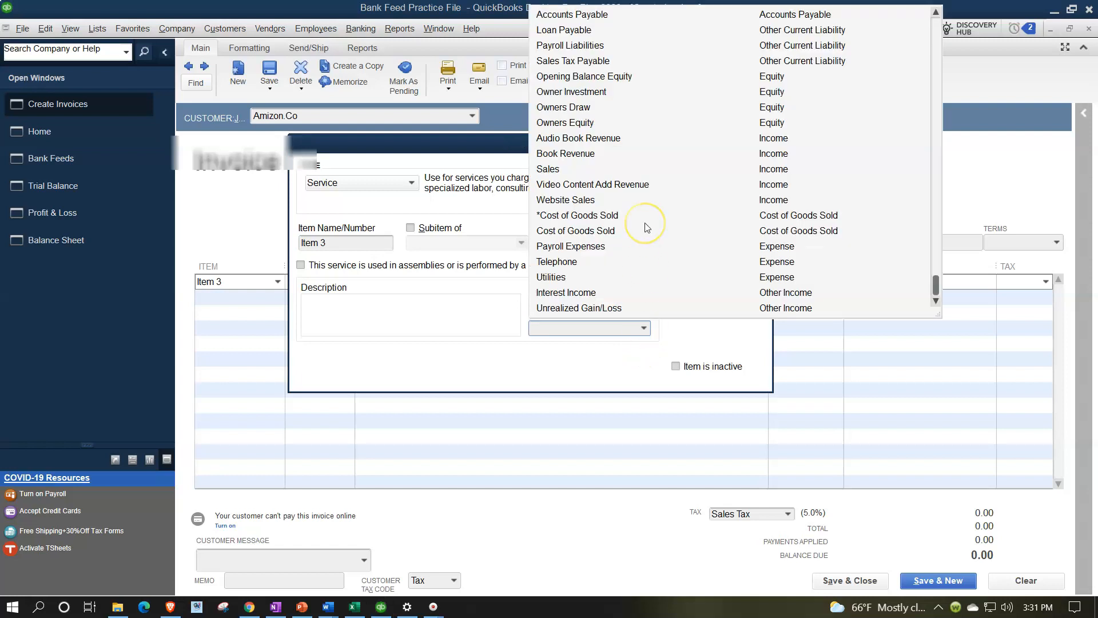
scroll(645, 228, up, 1)
scroll(645, 227, up, 2)
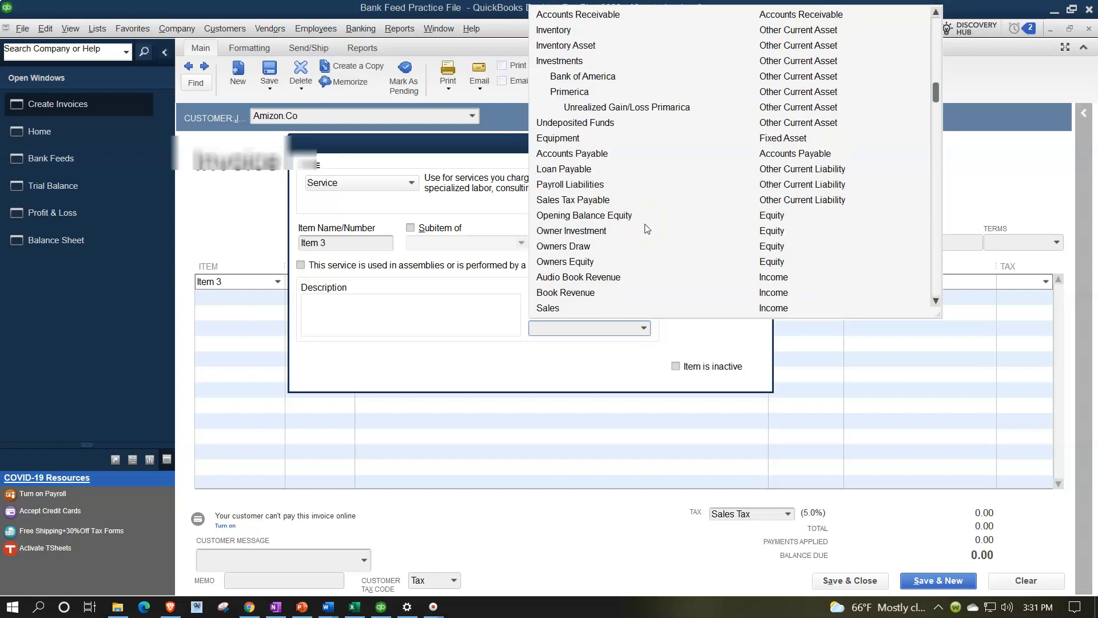
scroll(646, 228, up, 1)
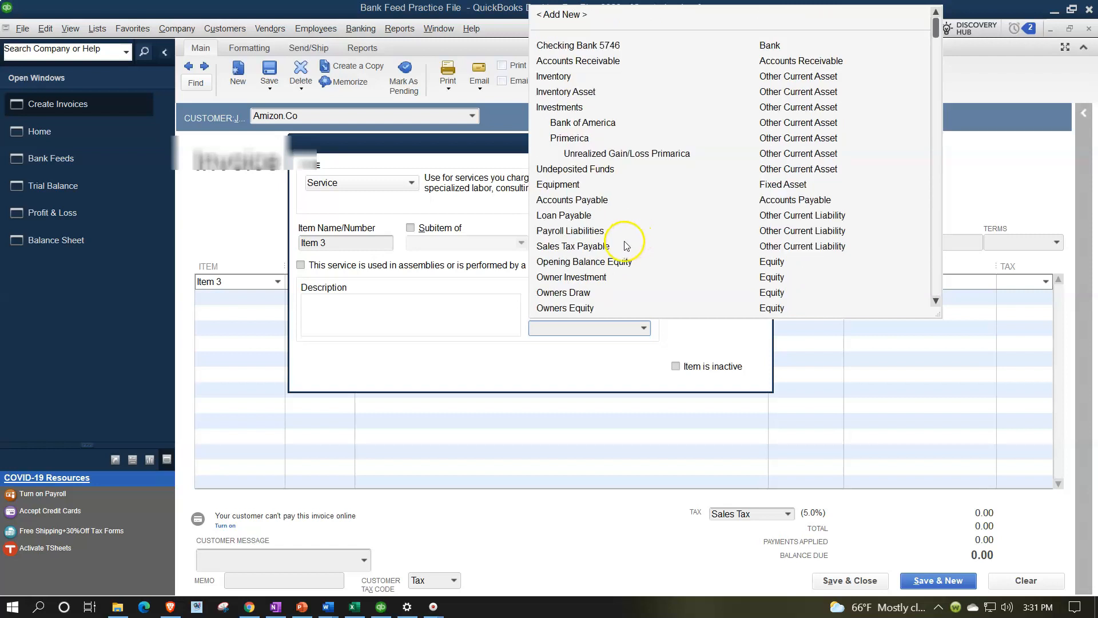
scroll(612, 249, down, 3)
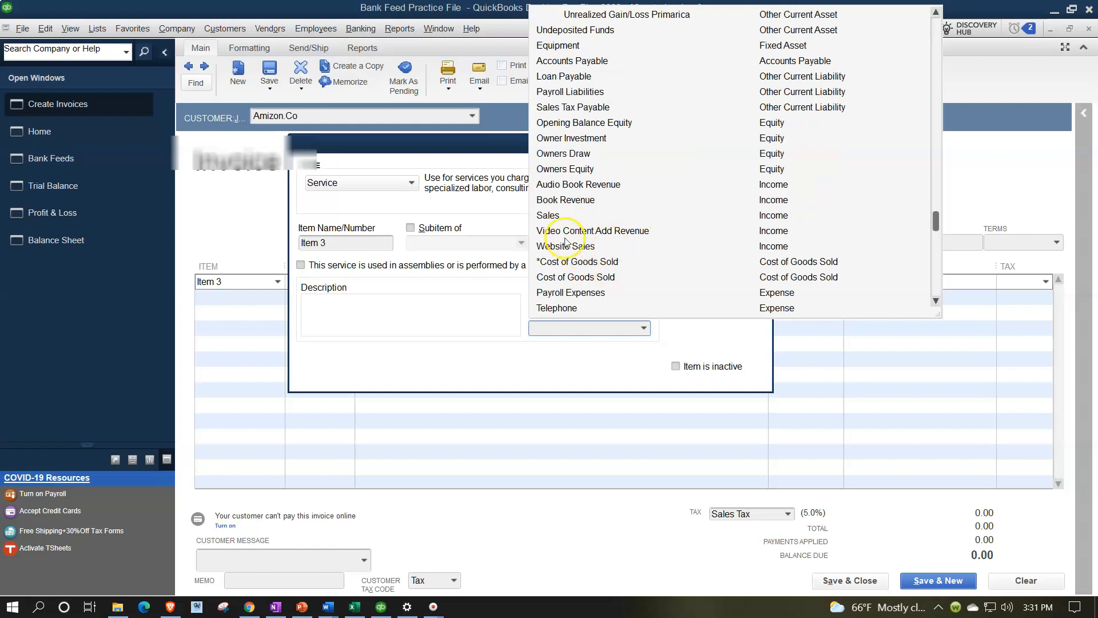
click(551, 216)
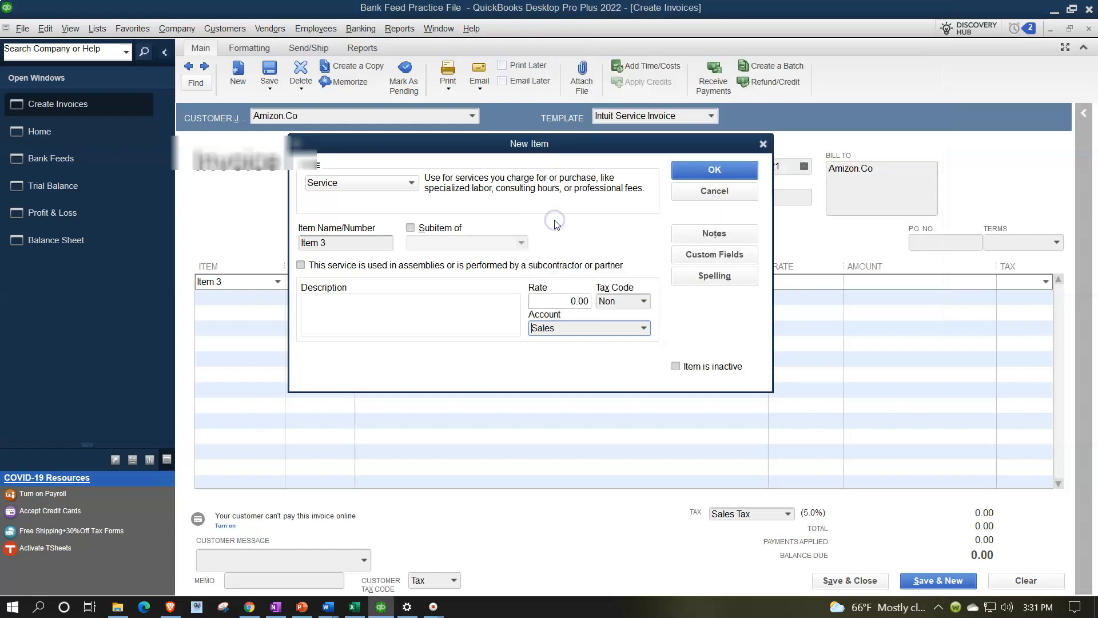
click(712, 169)
- Set the invoice line quantity to 1
text(1)
key(Tab)
click(102, 168)
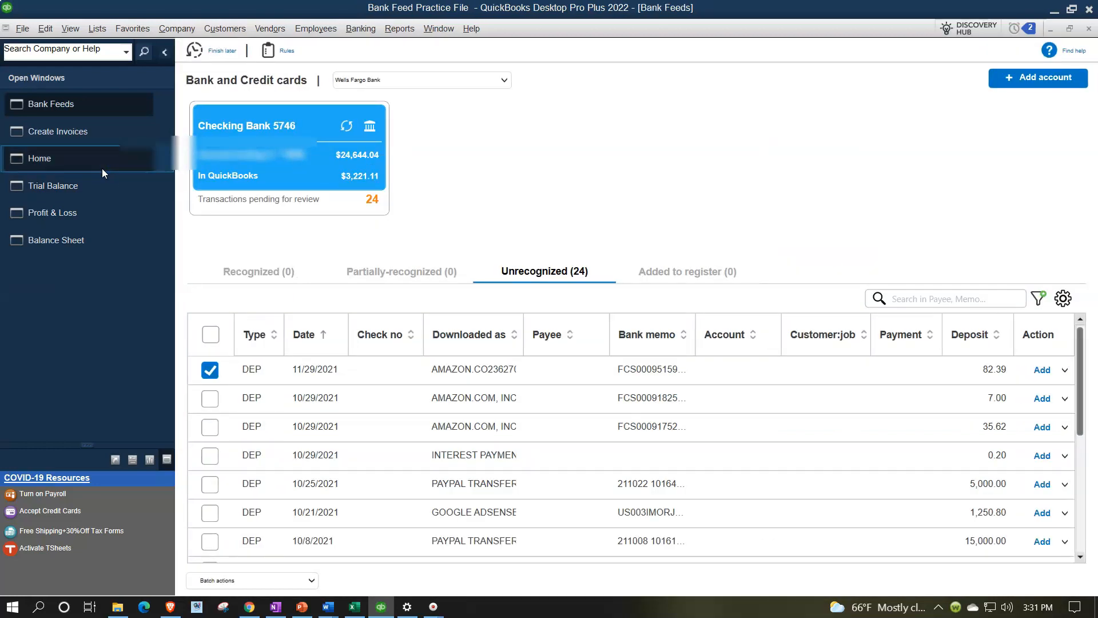
- Enter the 82.39 rate and save the past-dated Amizon.Co invoice
click(70, 139)
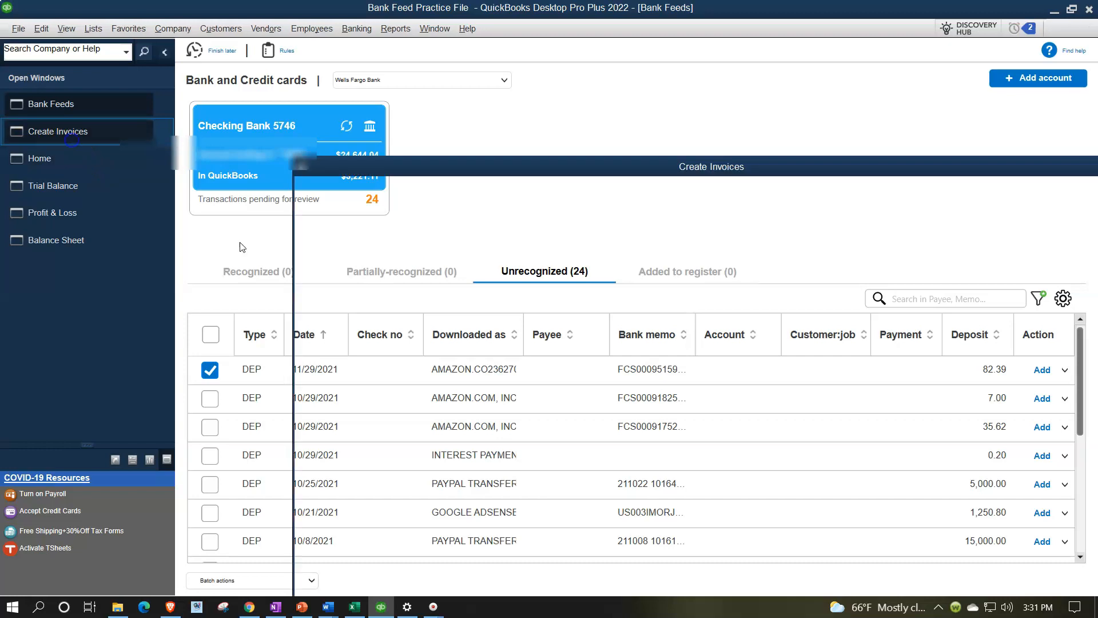
text(8)
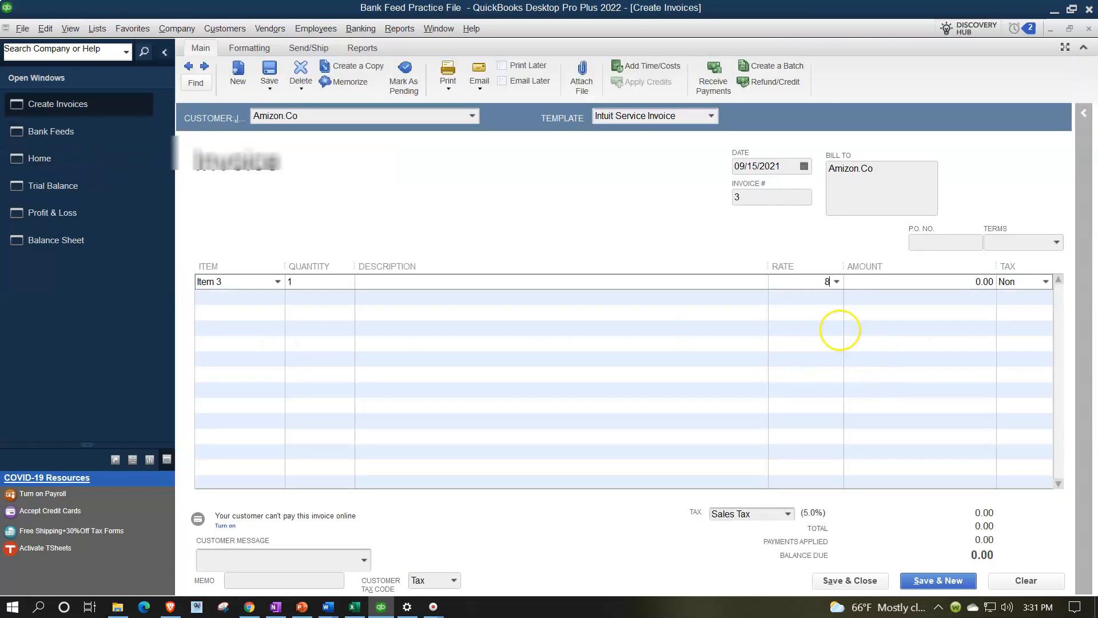
text(2.39)
key(Tab)
key(Tab)
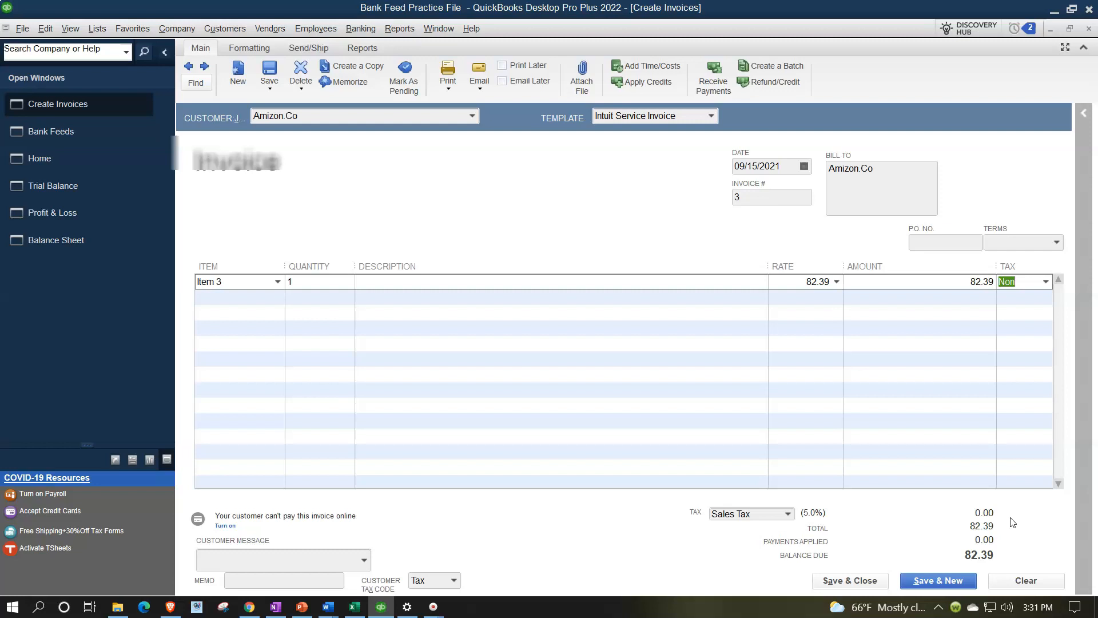
click(860, 580)
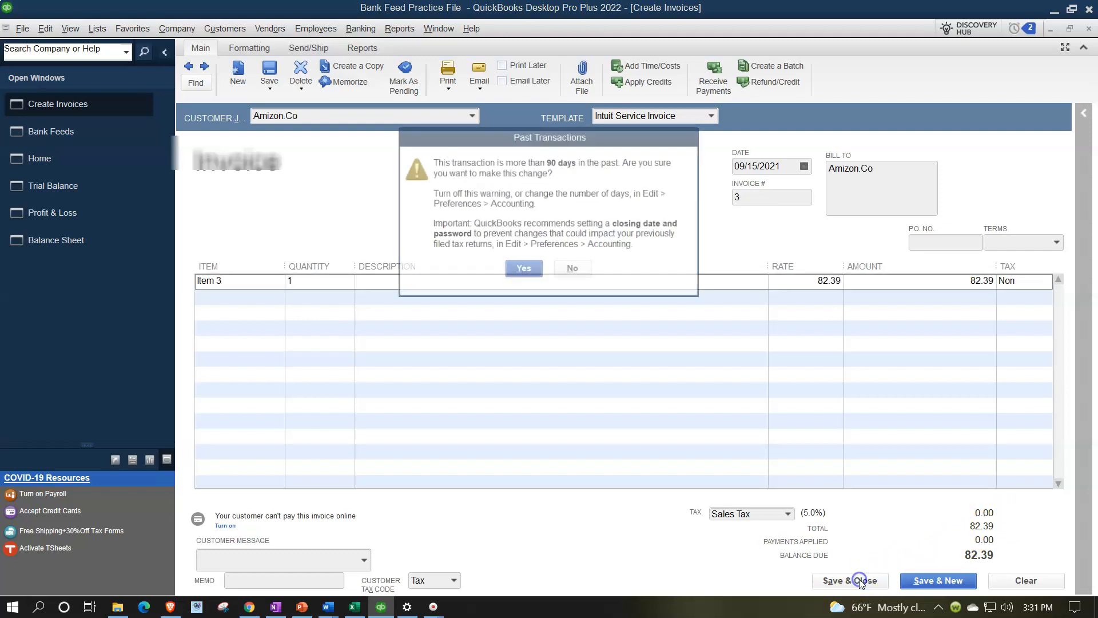
click(520, 266)
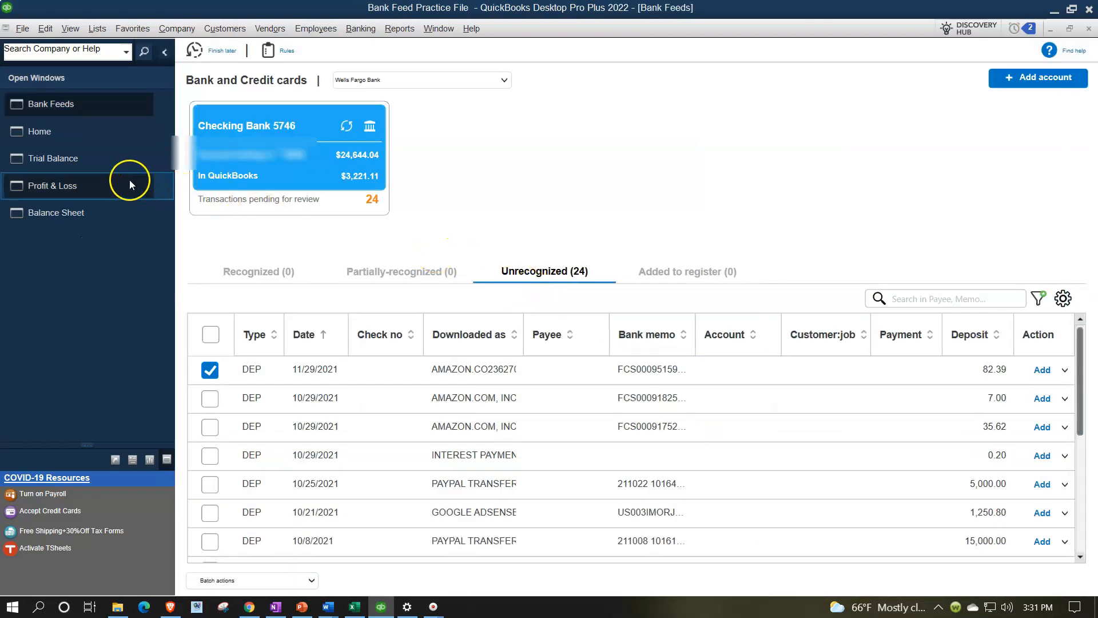
click(77, 213)
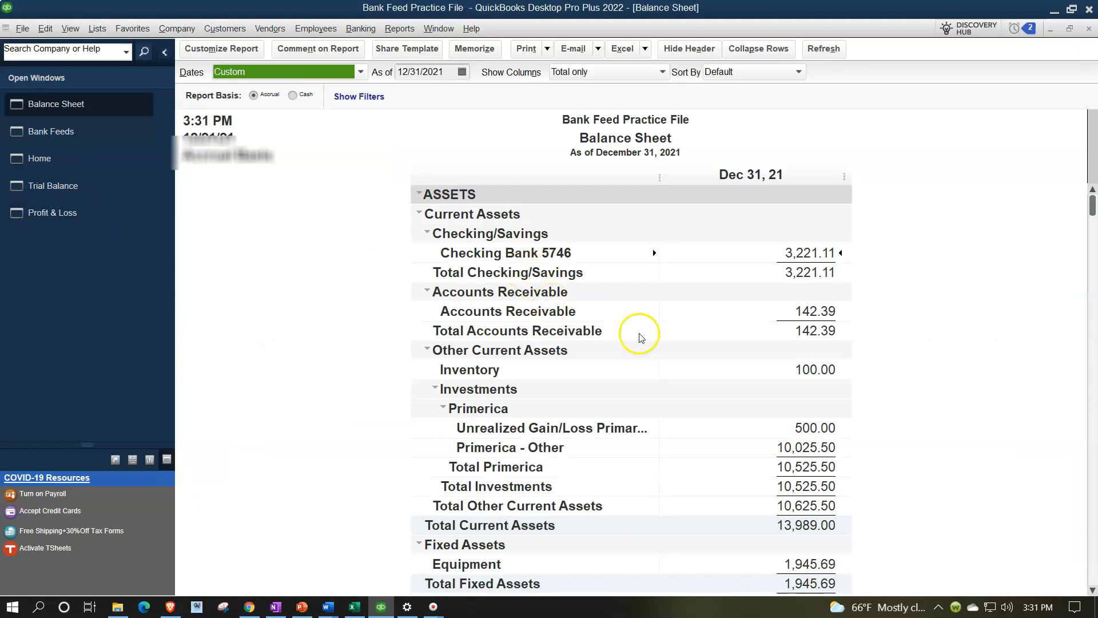
click(806, 311)
double_click(806, 311)
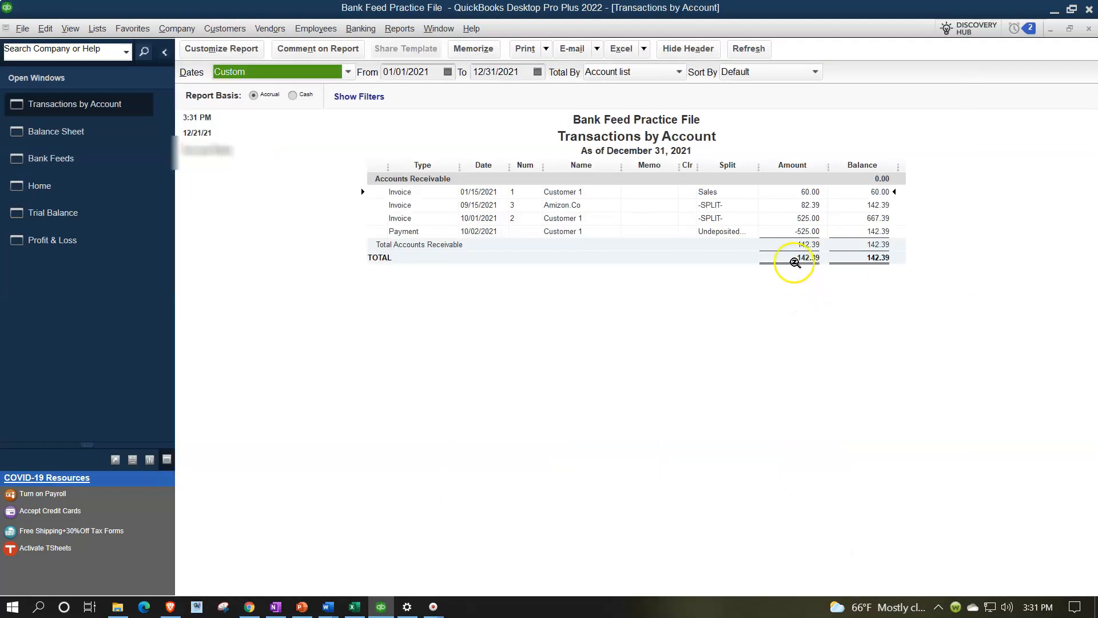
click(808, 205)
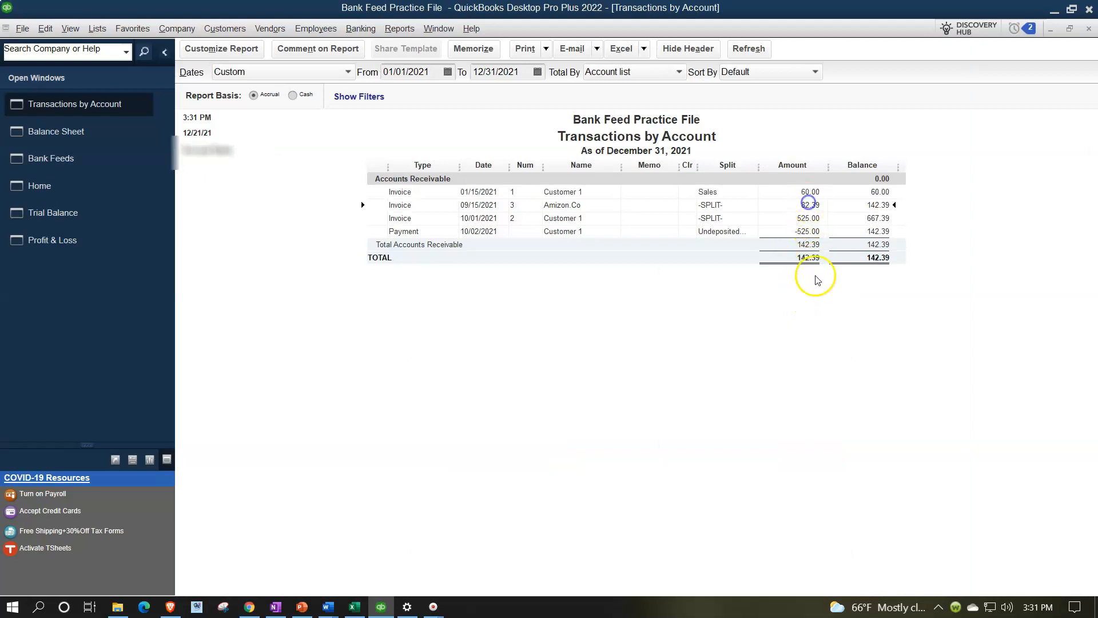
click(1085, 30)
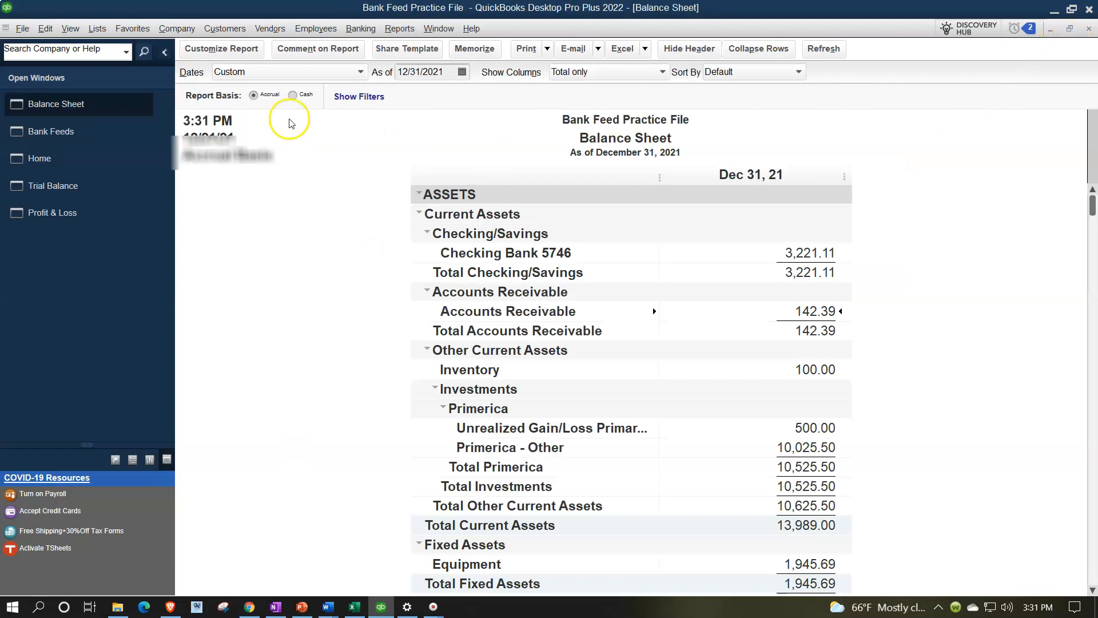
click(52, 218)
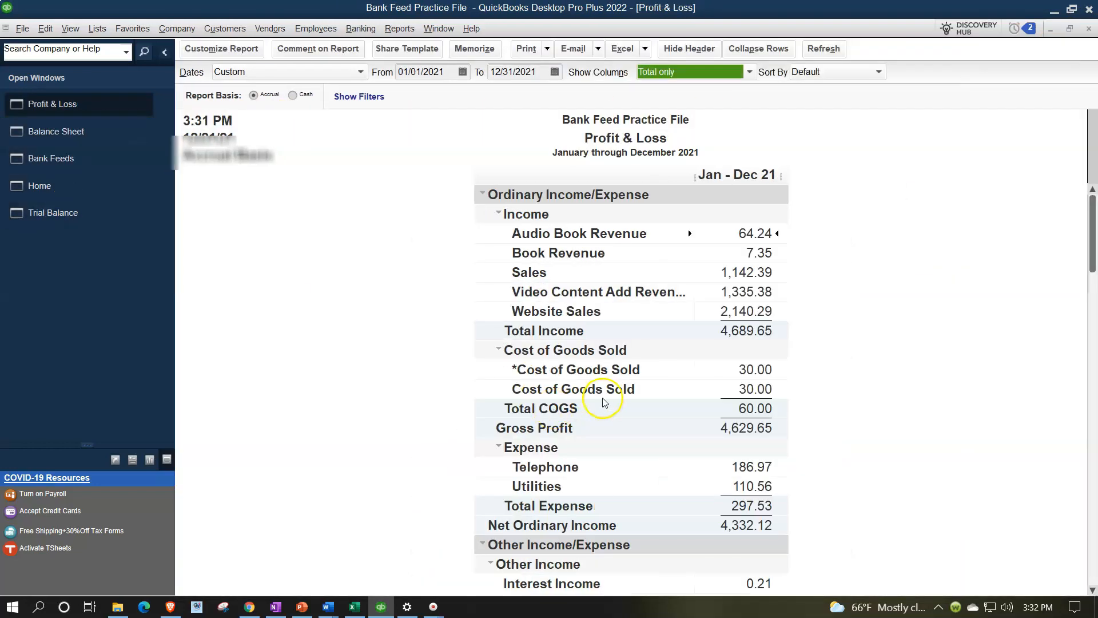
double_click(729, 272)
click(751, 275)
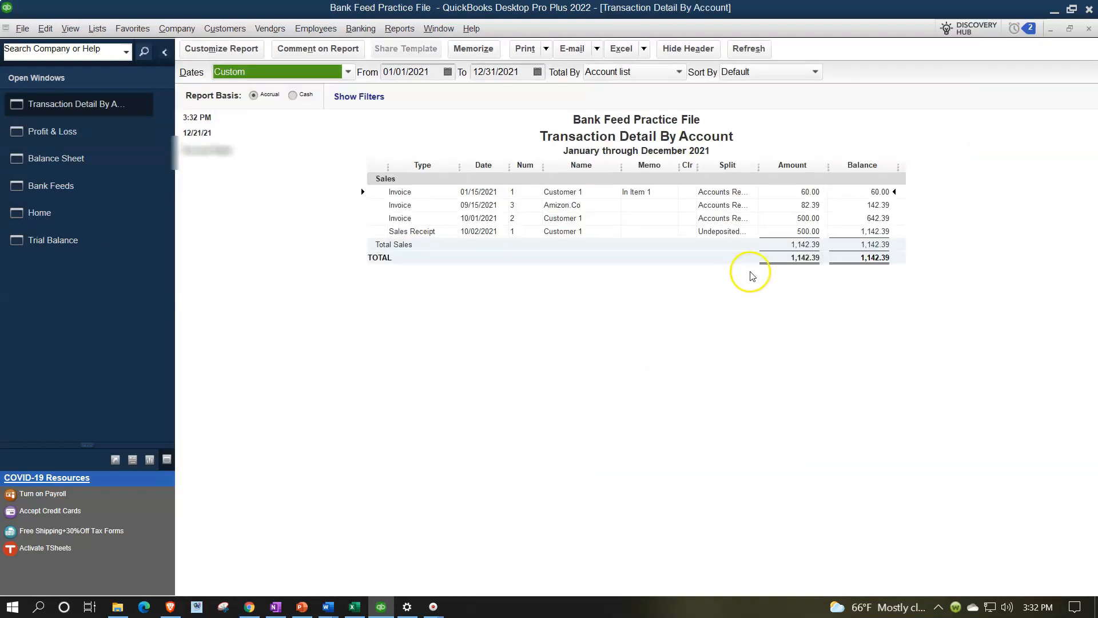
click(795, 207)
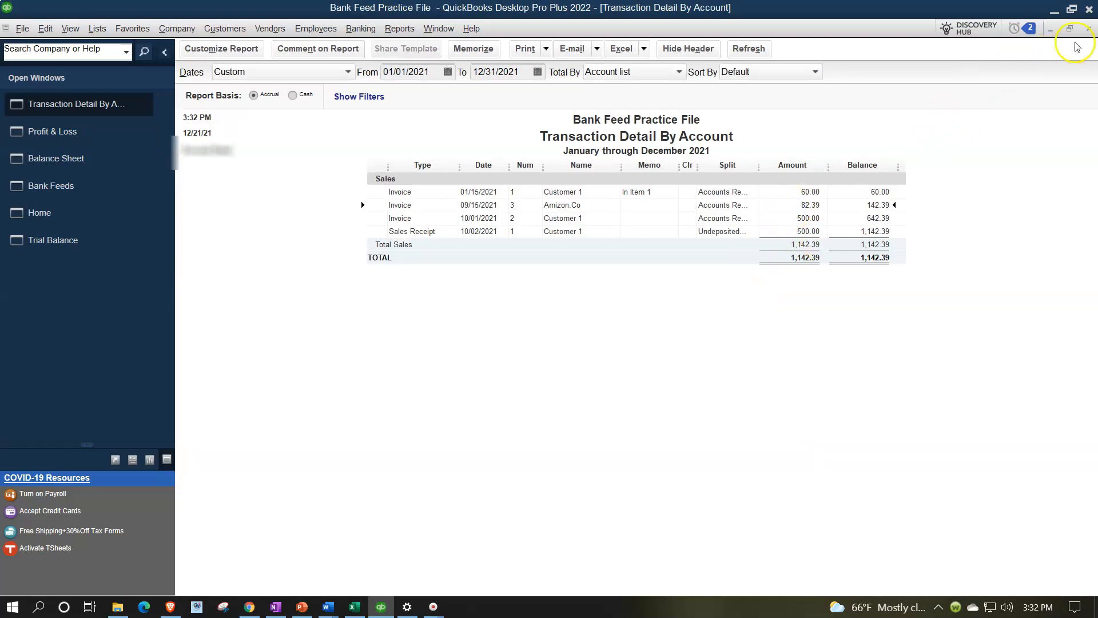
click(1088, 29)
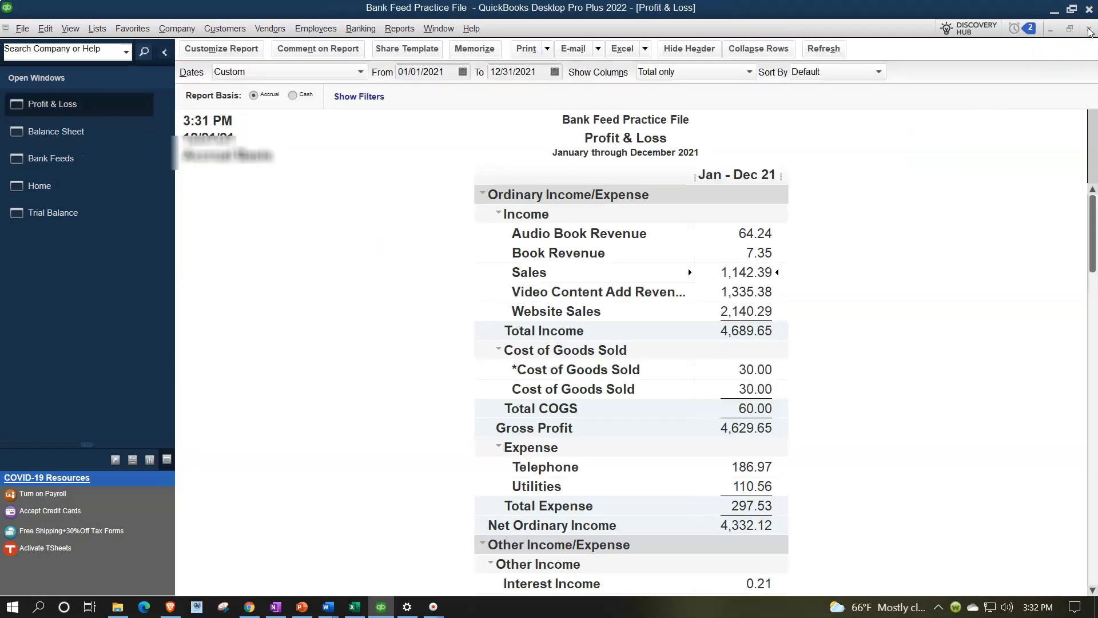
click(86, 131)
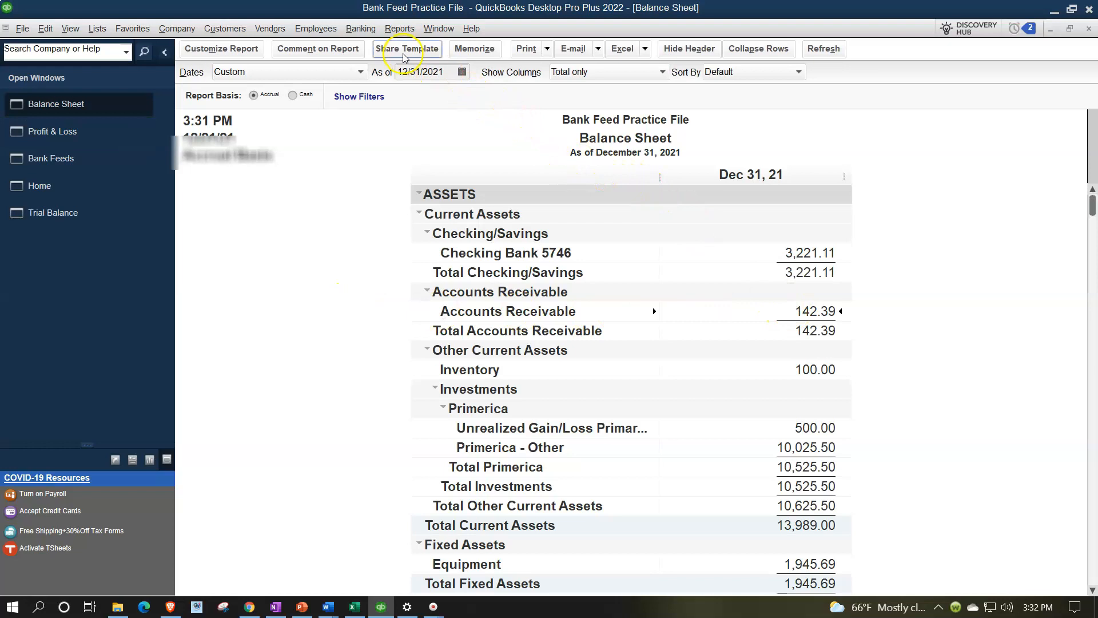
click(226, 29)
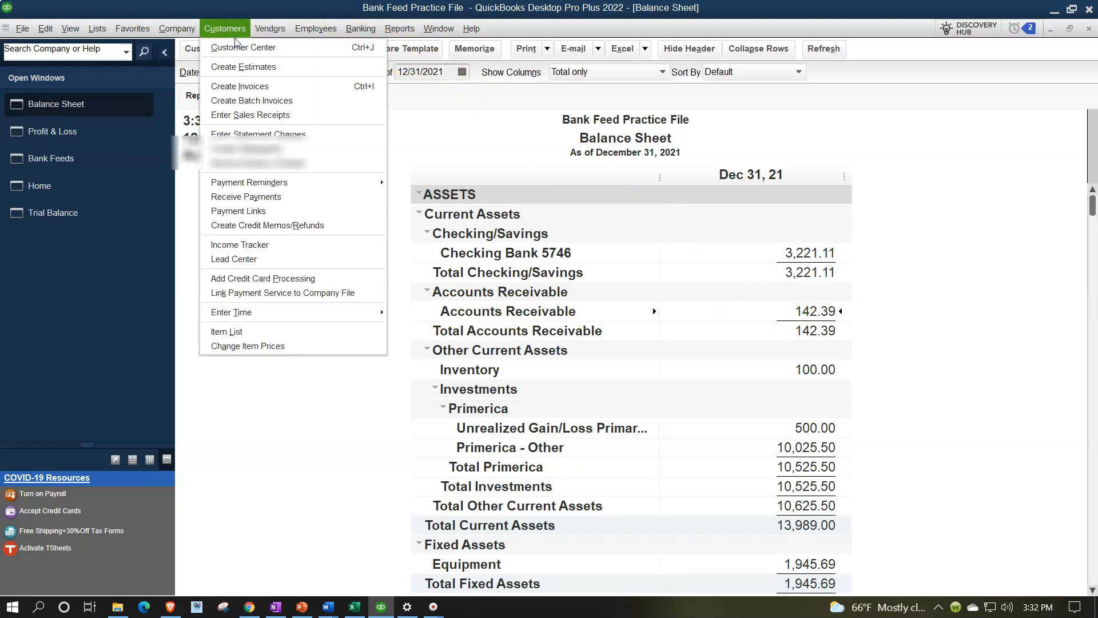
click(236, 47)
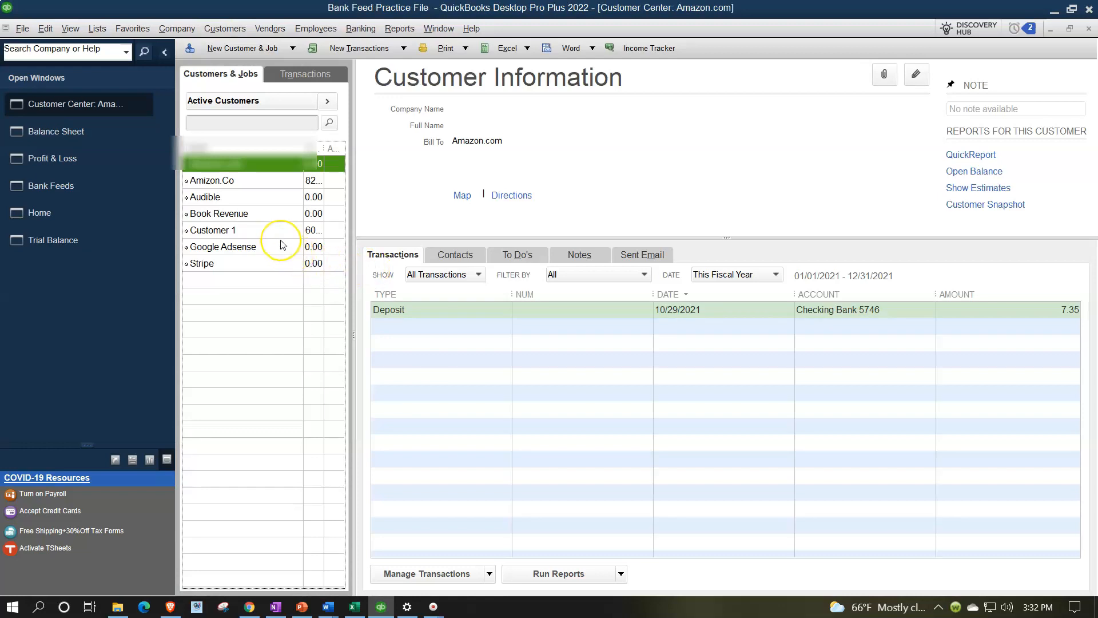
click(252, 181)
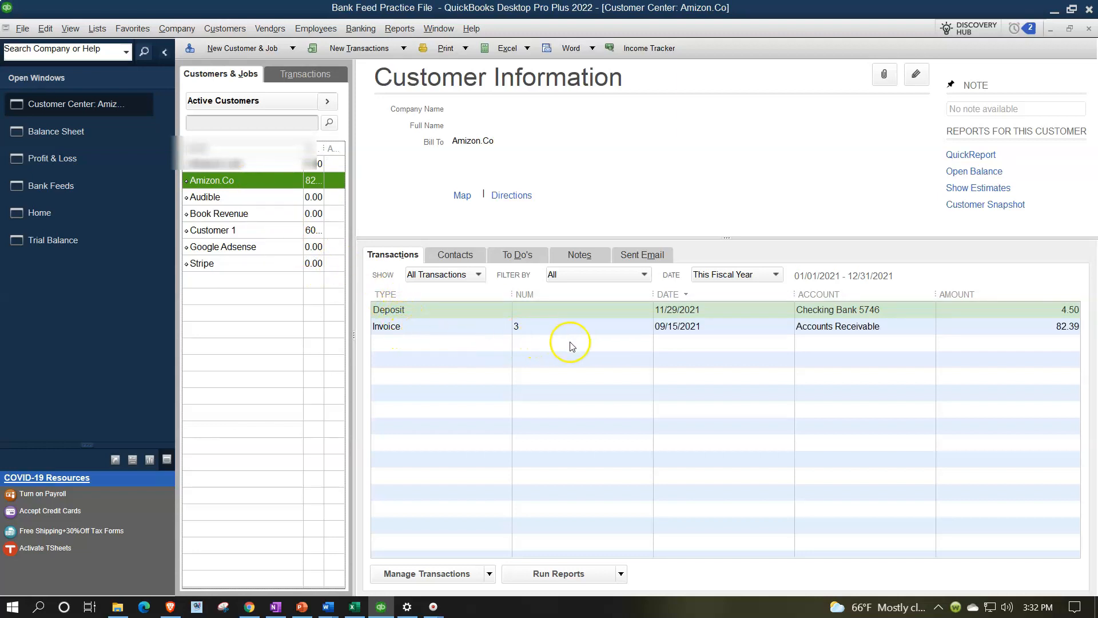
click(1089, 29)
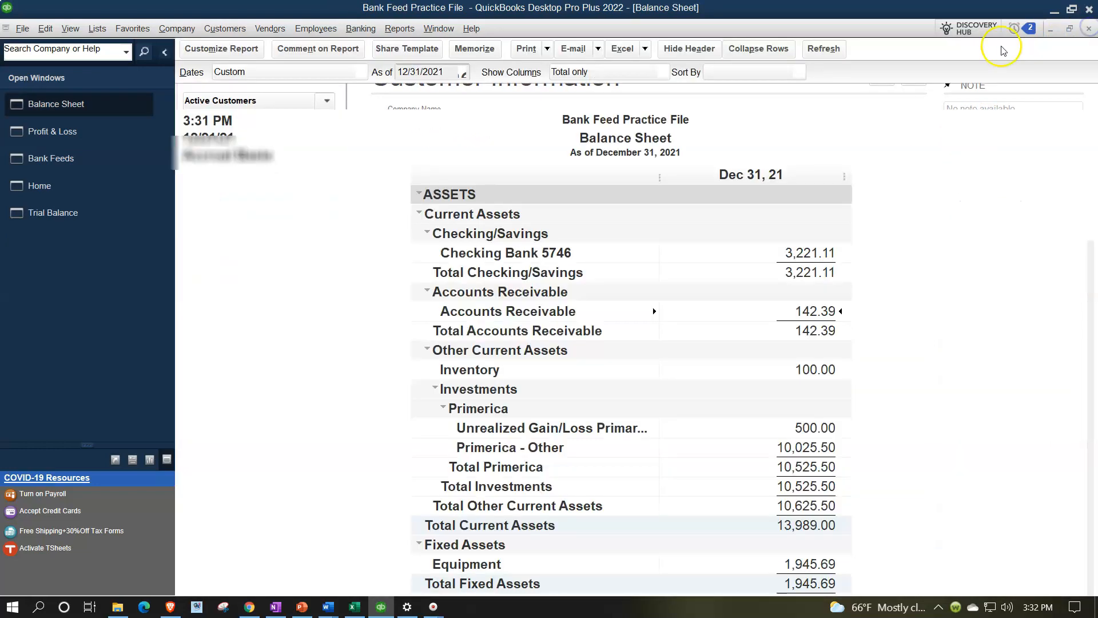
click(399, 28)
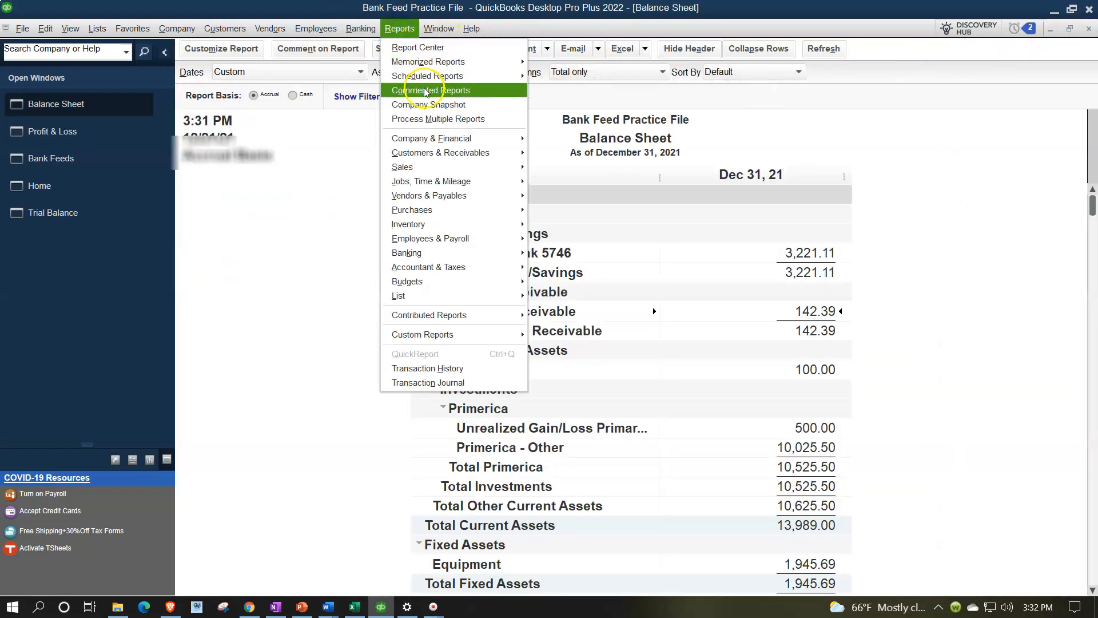
- Run Customer Balance Detail showing Amizon.Co at 82.39, then return to the Balance Sheet
mouse_move(506, 153)
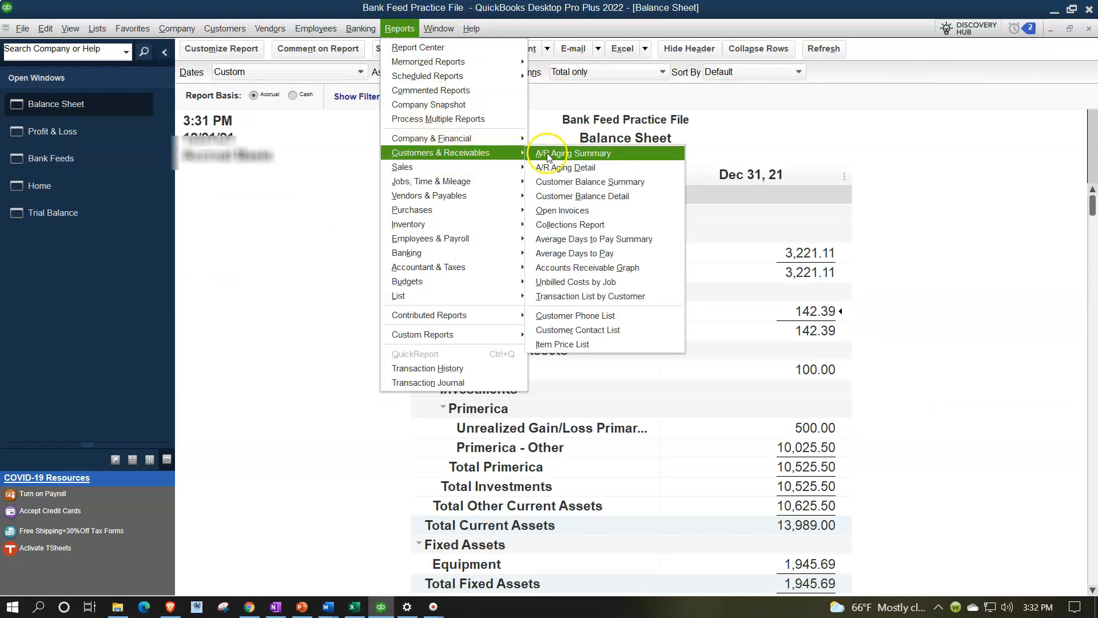
click(551, 196)
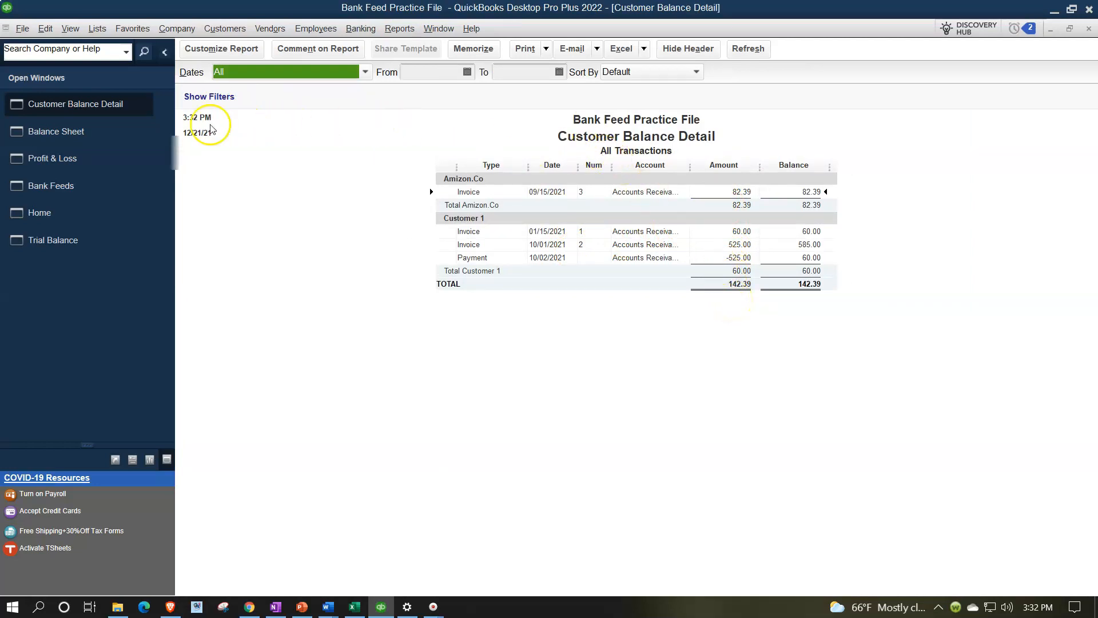
click(98, 135)
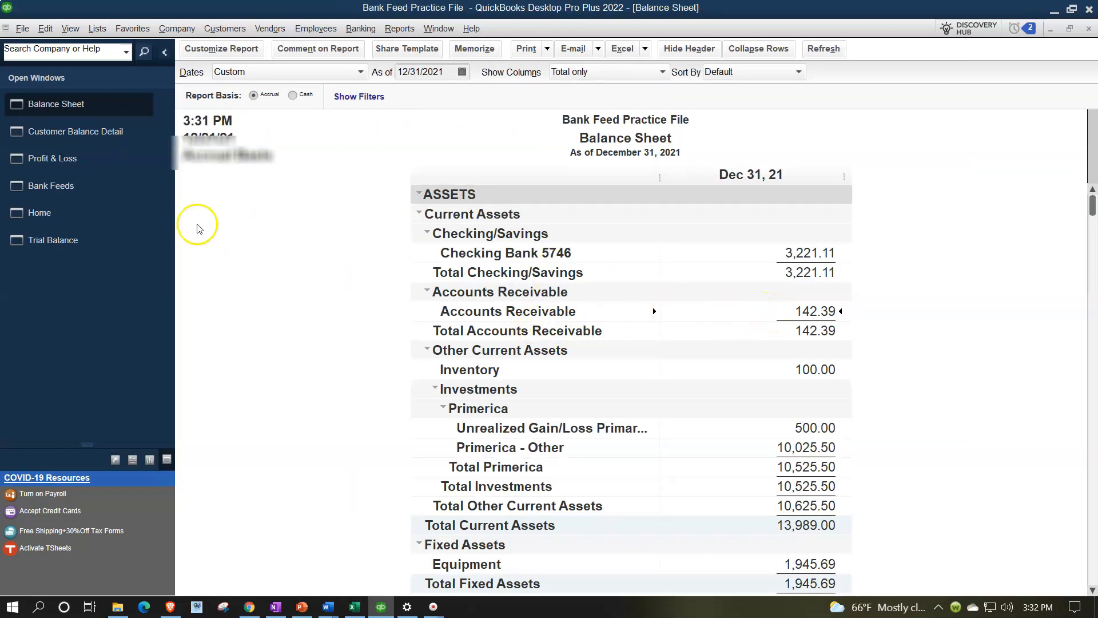
- Switch from the Home page to the Checking Bank 5746 bank feed with 24 unrecognized transactions
click(99, 212)
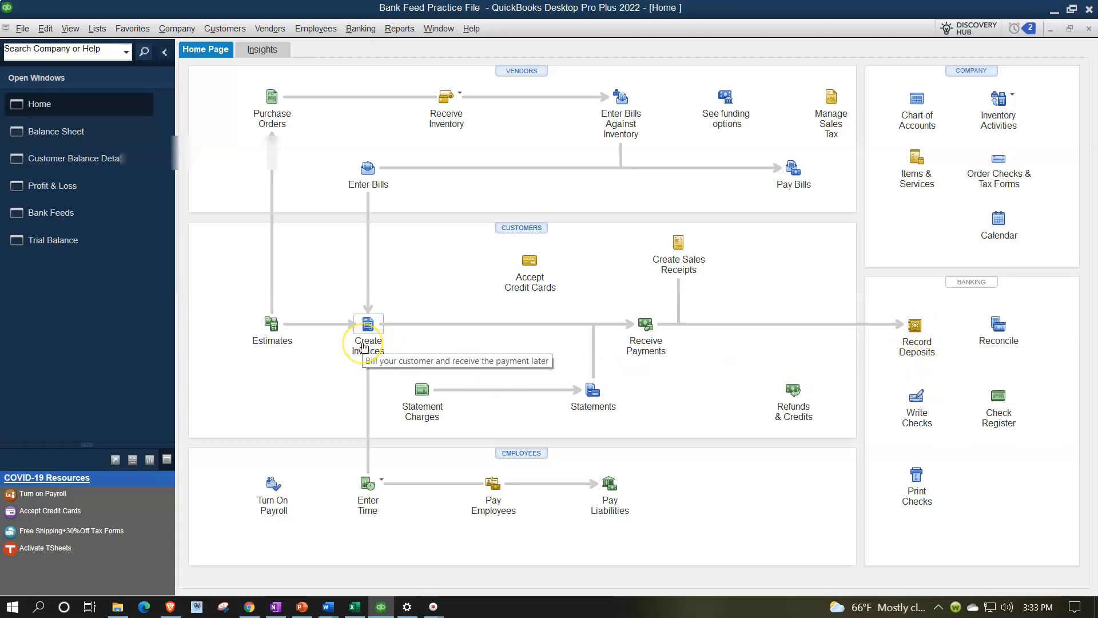
click(167, 212)
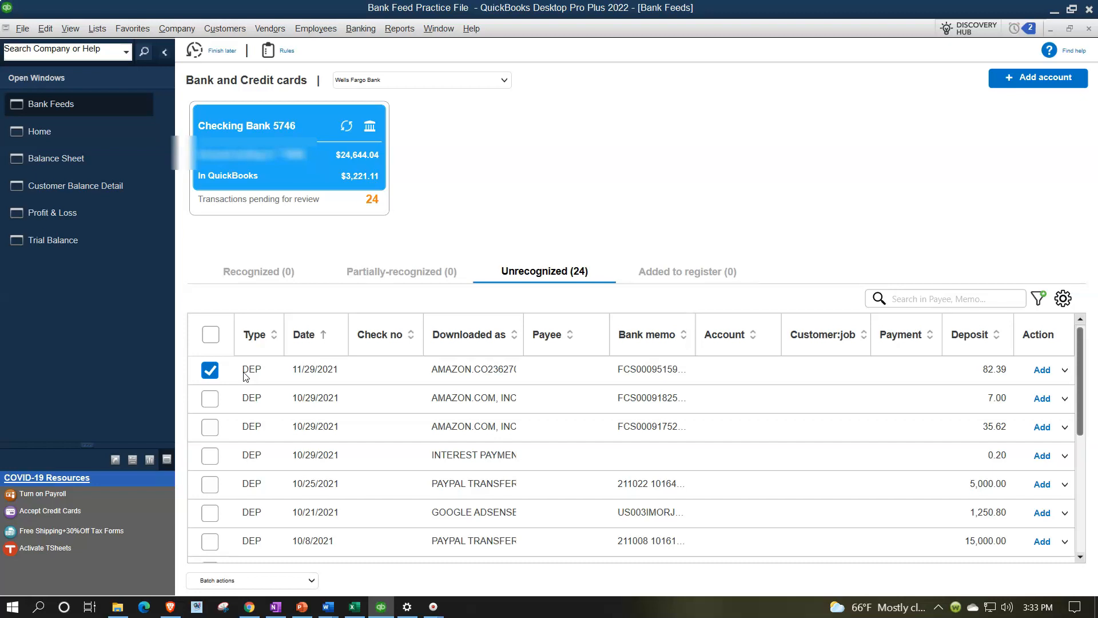
click(164, 53)
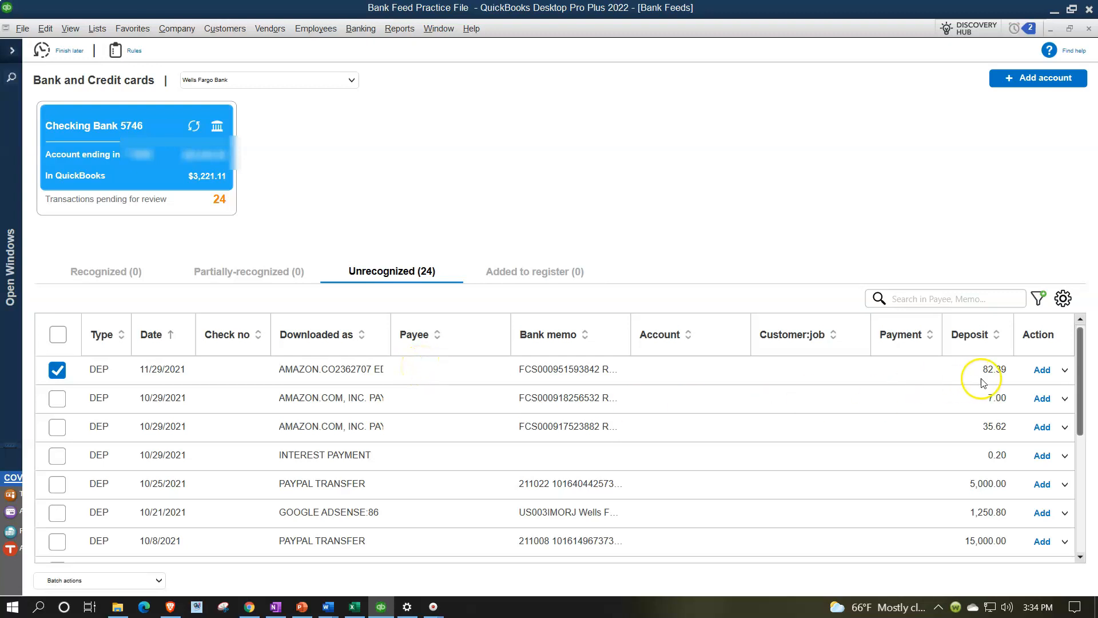
- Show the action choices for the 11/29/2021 Amazon deposit of 82.39
click(1066, 370)
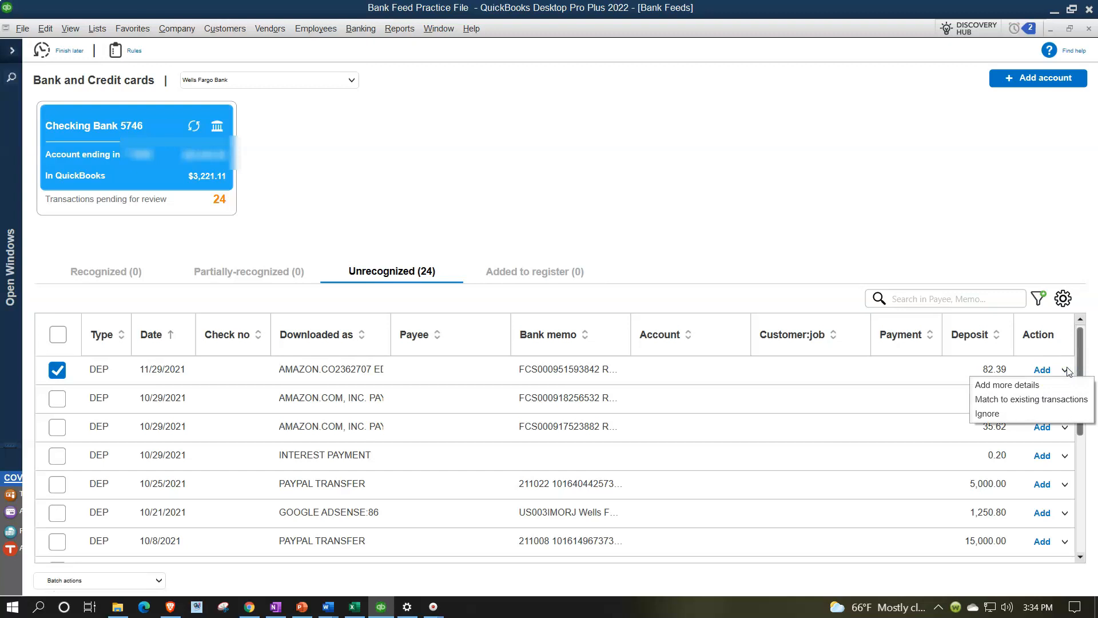
- Match the 82.39 deposit to the 09/15/2021 Amizon.Co invoice 3 and add it to the register
click(1053, 399)
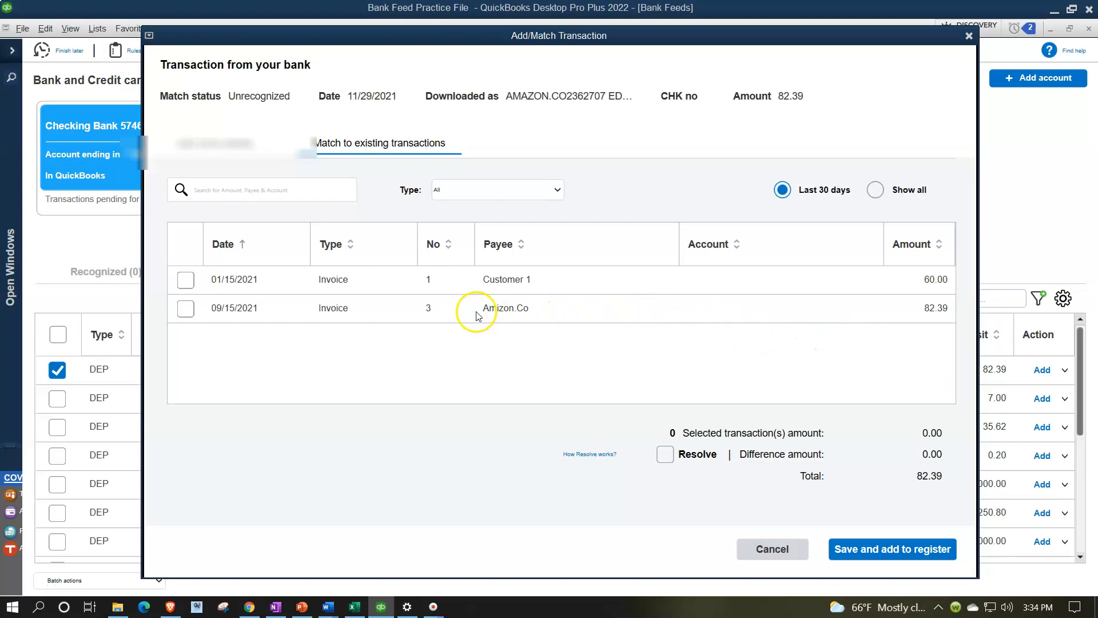
click(186, 310)
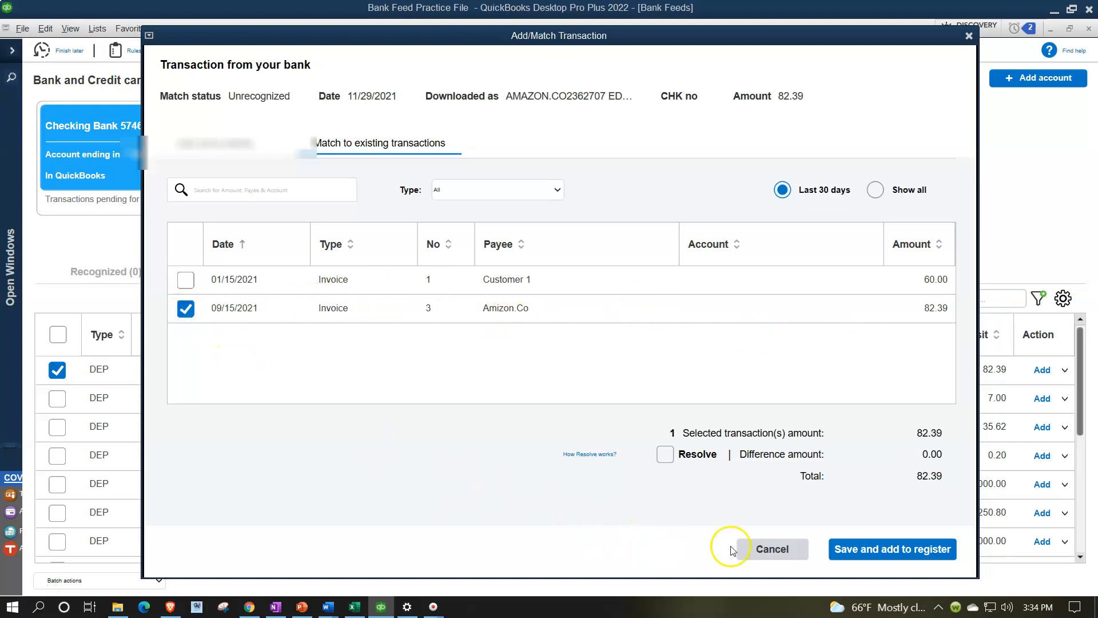
click(854, 559)
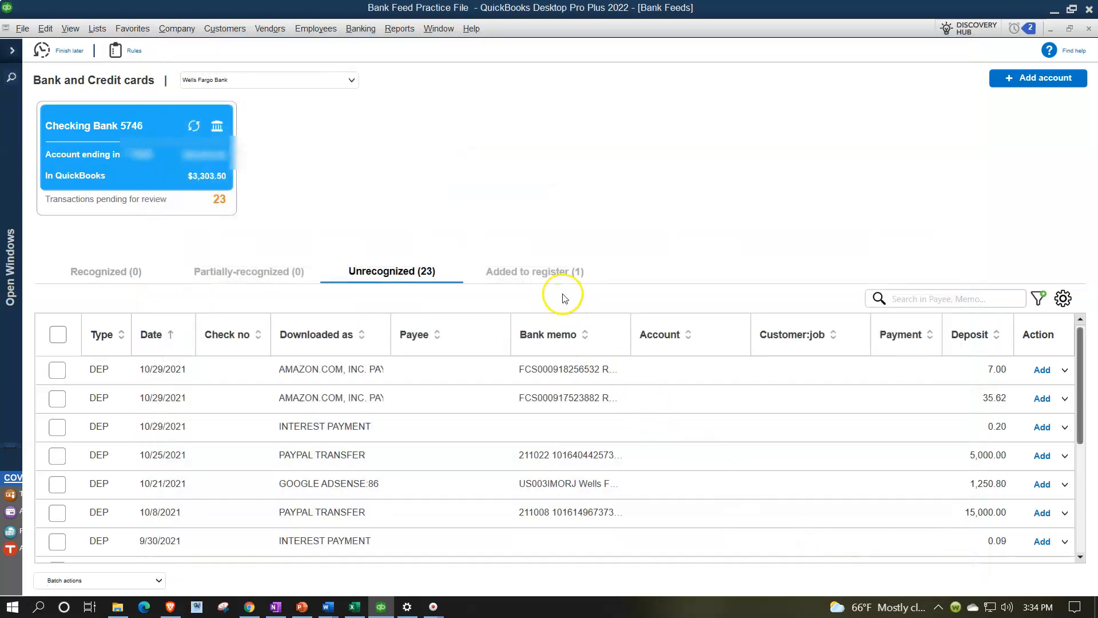
click(537, 272)
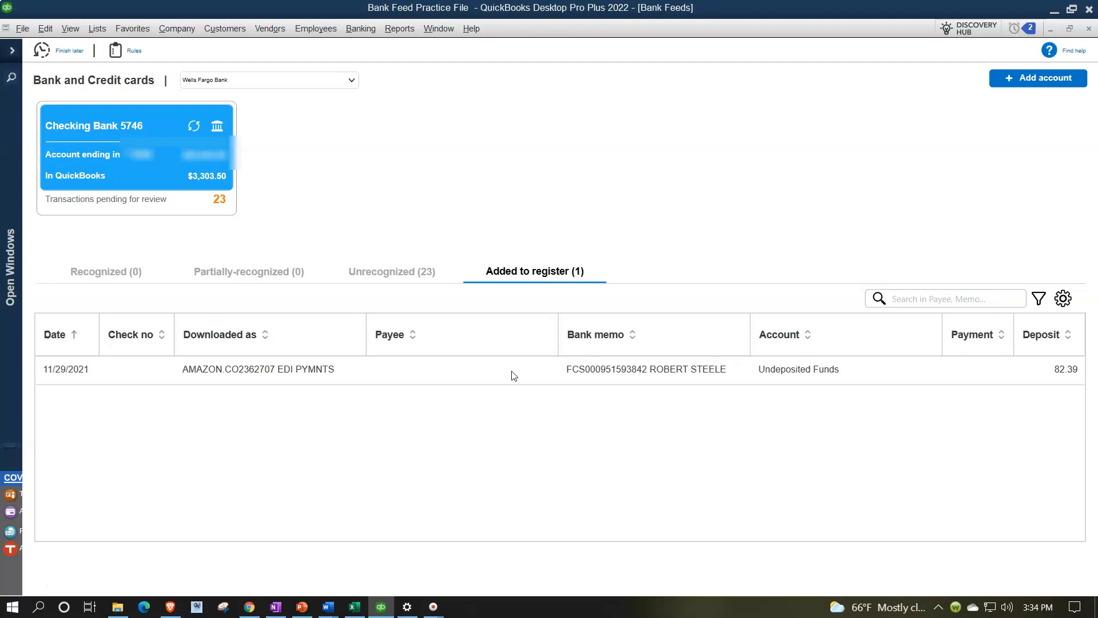
- Bring the 12/31/2021 Balance Sheet forward and QuickZoom into the 60.00 Accounts Receivable balance
click(13, 53)
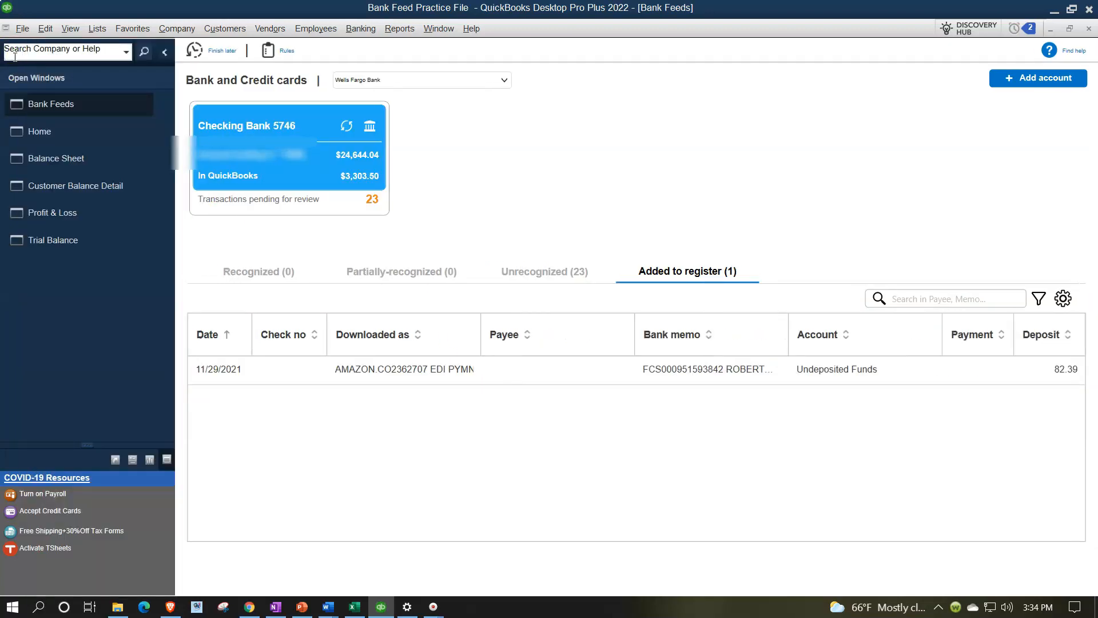
click(26, 94)
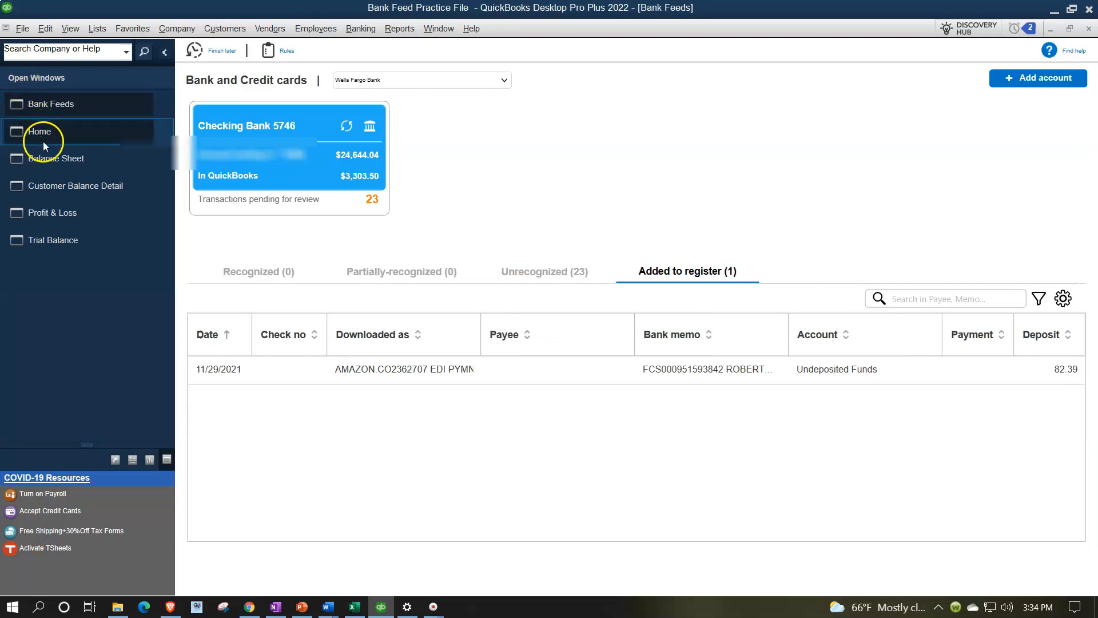
click(44, 156)
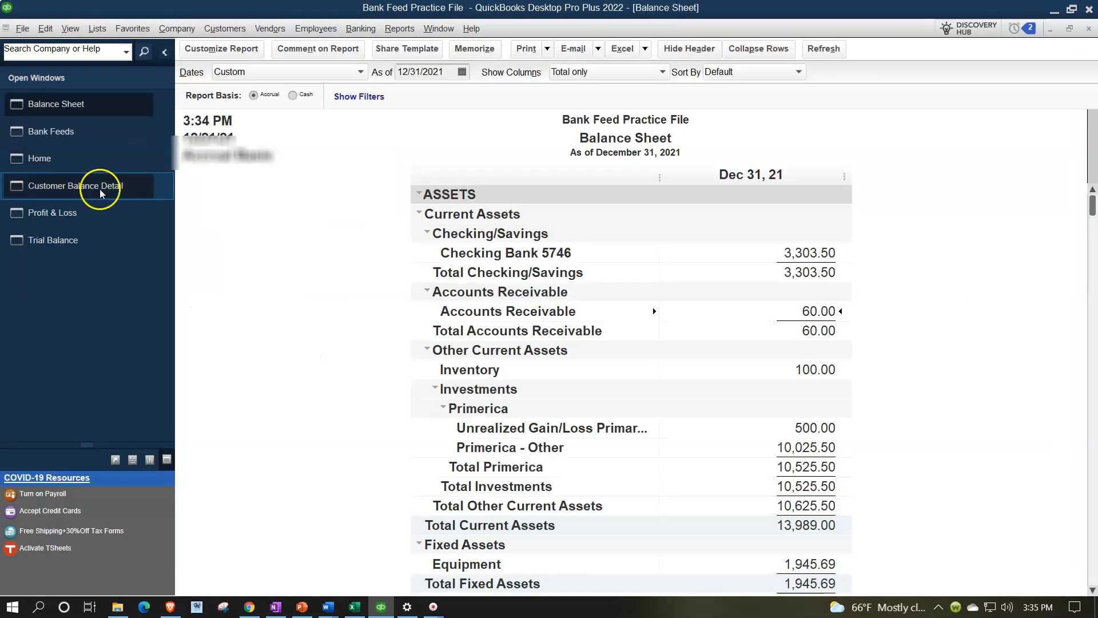
double_click(800, 309)
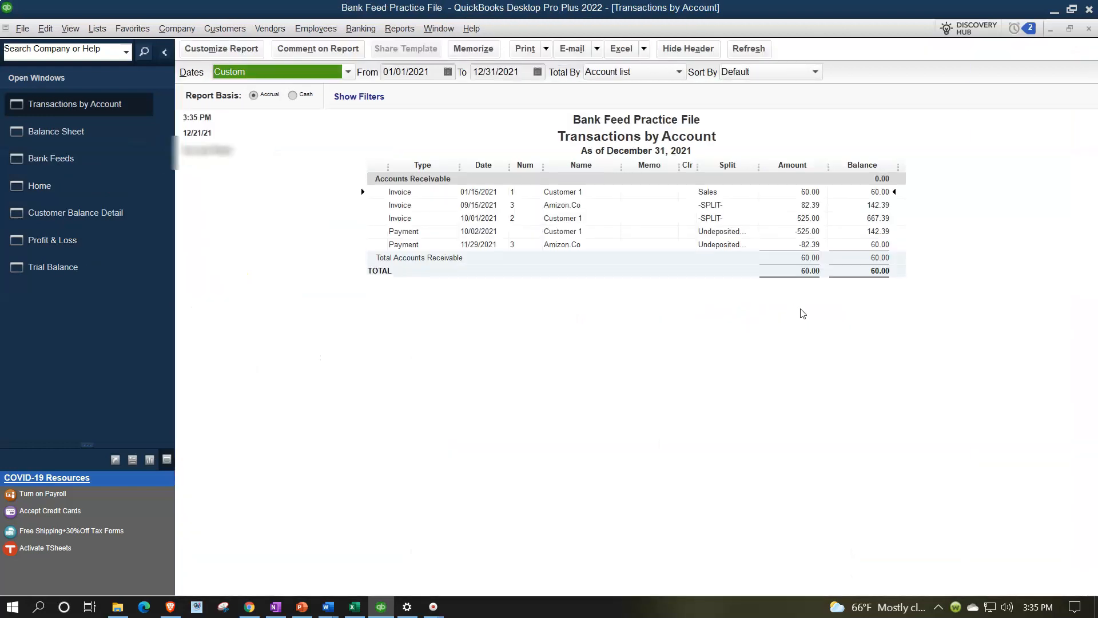
- Open the 11/29/2021 Amizon.Co payment of 82.39 applied to invoice 3
click(790, 246)
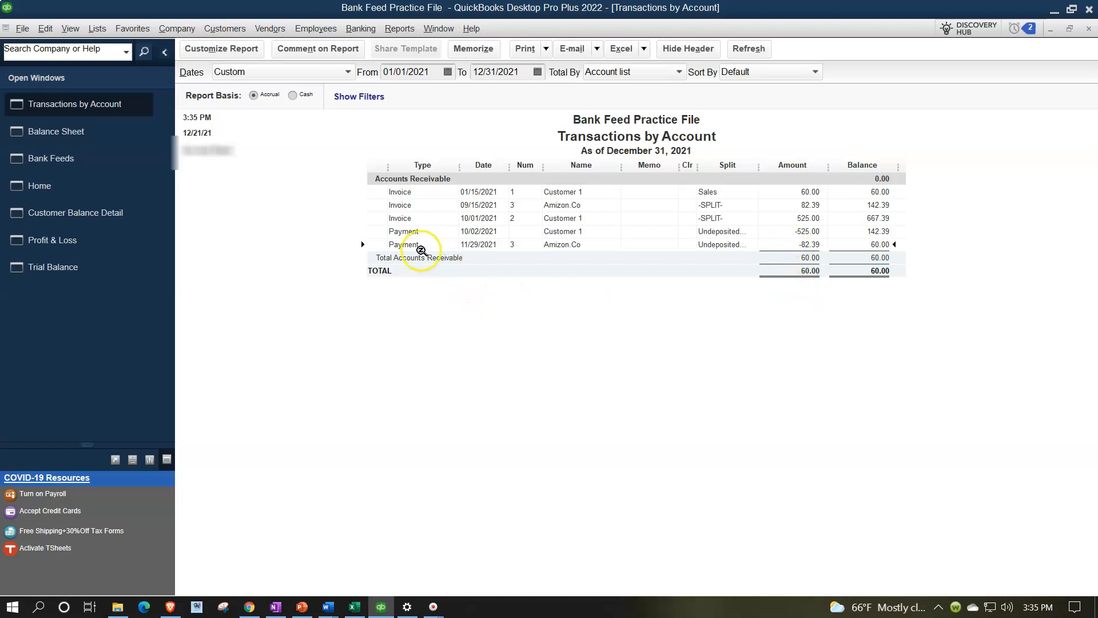
double_click(797, 239)
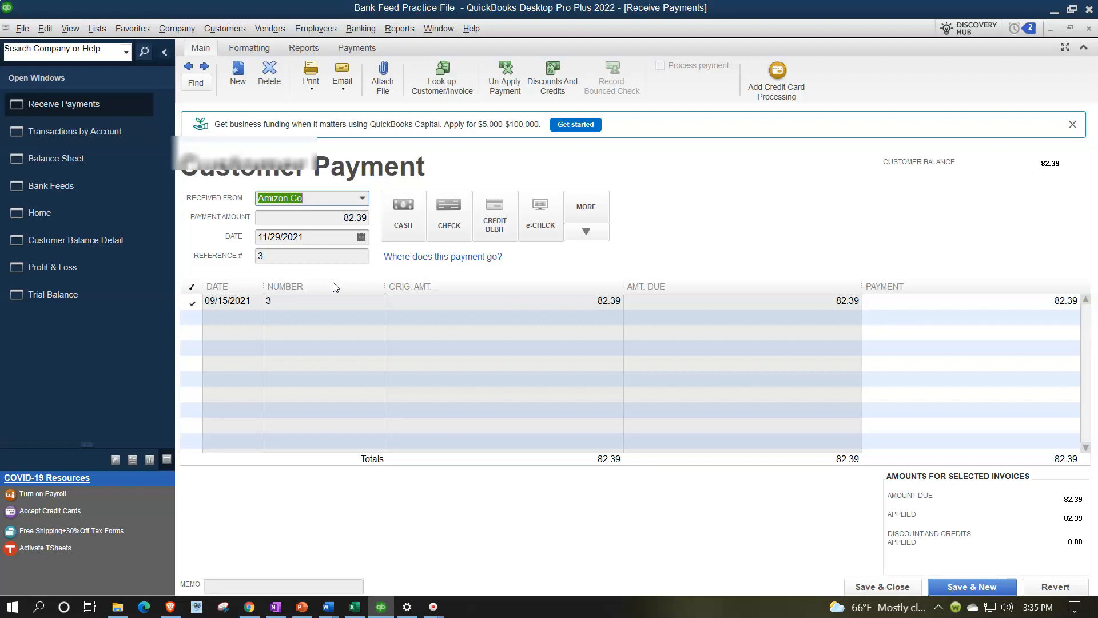
- Close the Amizon.Co payment and switch via Home and Balance Sheet to the Trial Balance
click(1088, 28)
click(71, 186)
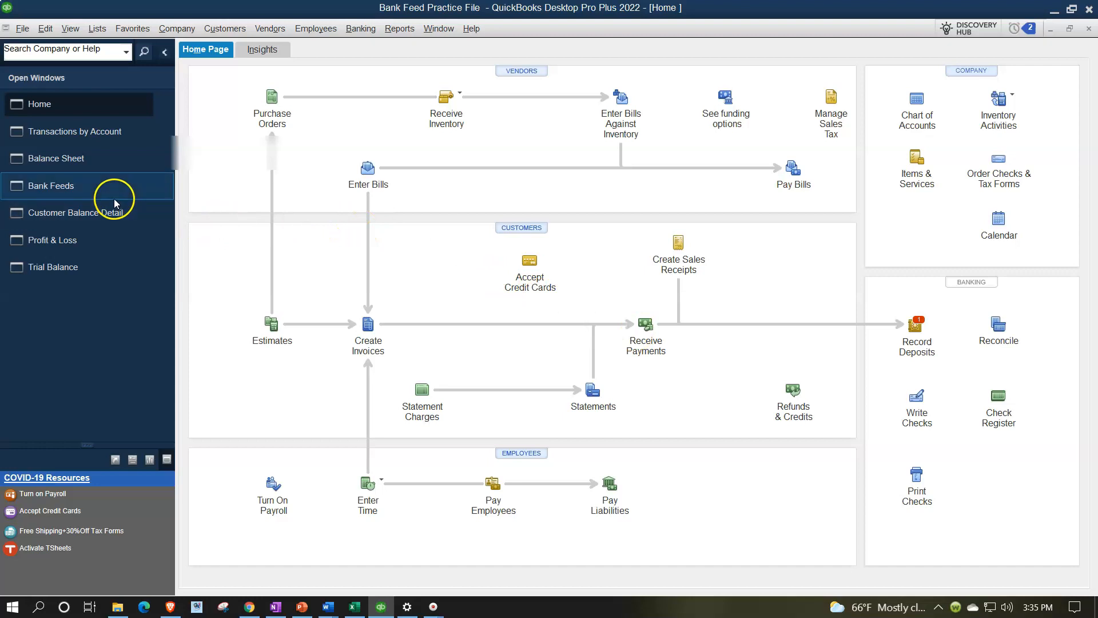
click(63, 159)
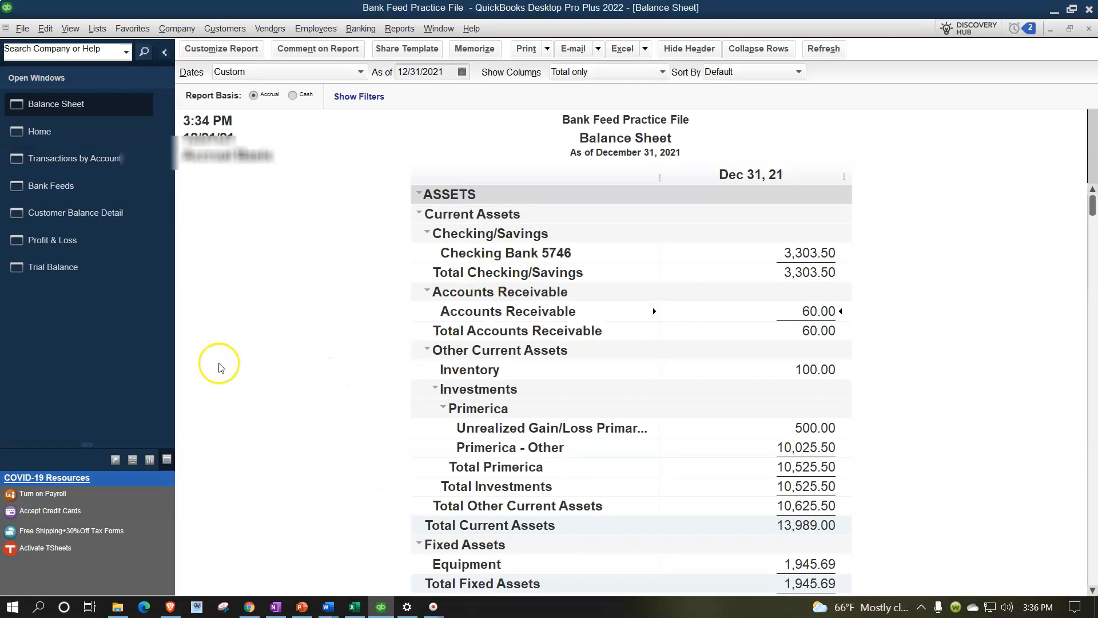
click(57, 279)
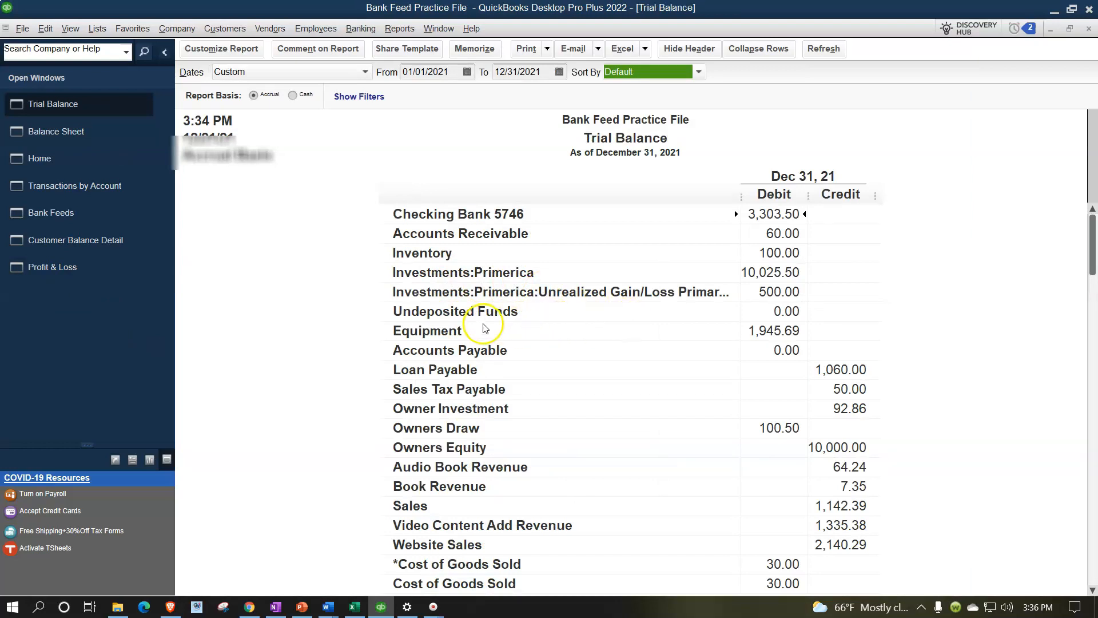
- QuickZoom on the Trial Balance's 0.00 Undeposited Funds and select the 11/29/2021 Amizon.Co deposit
click(785, 311)
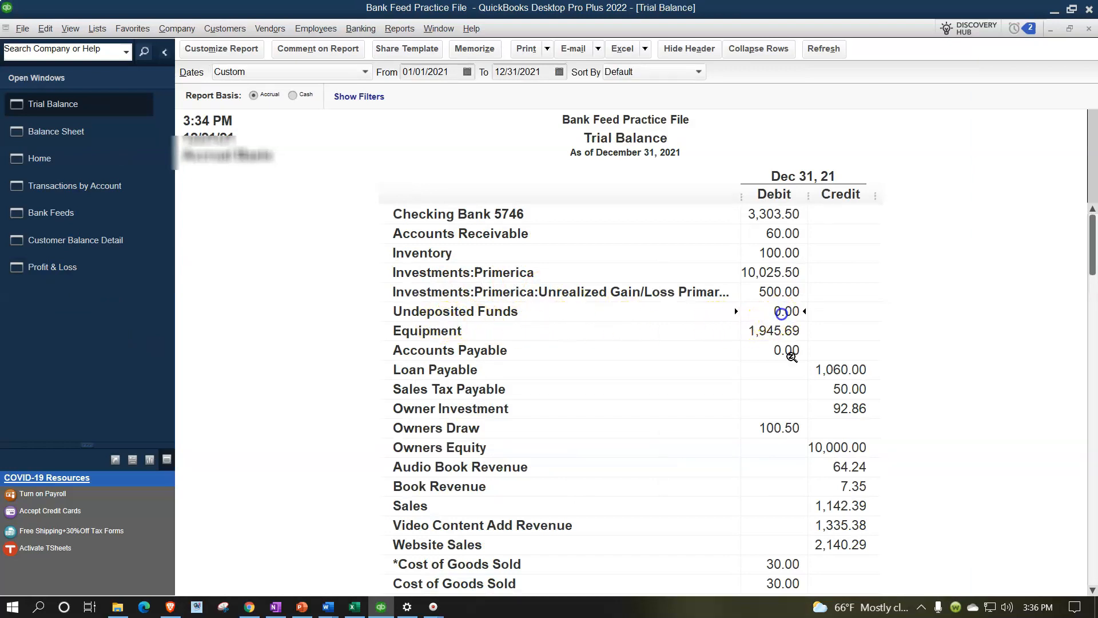
double_click(783, 314)
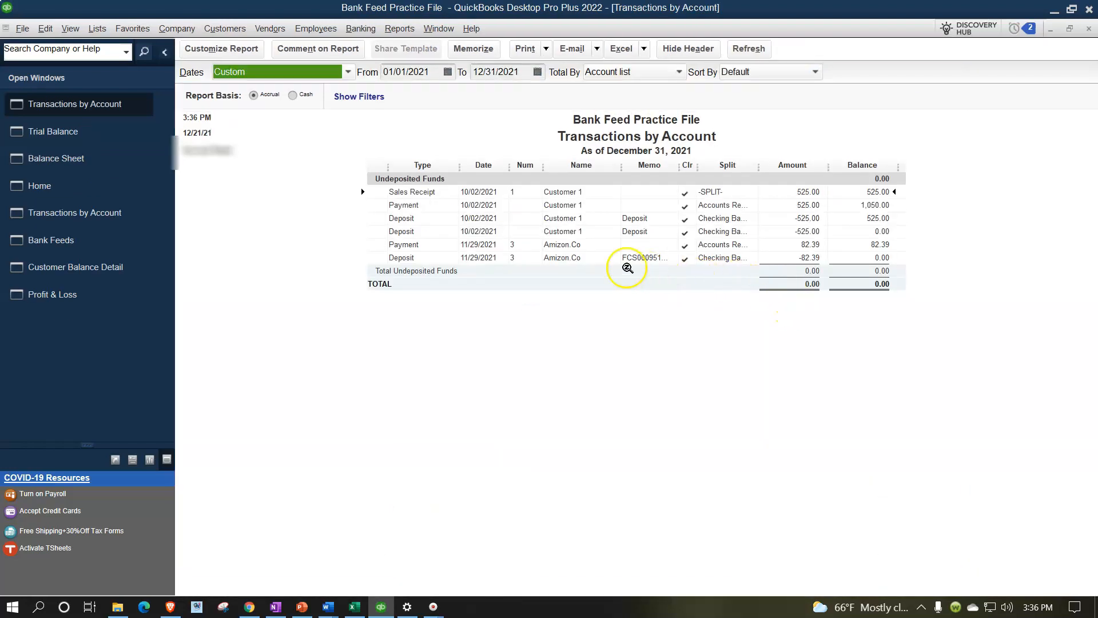
click(792, 257)
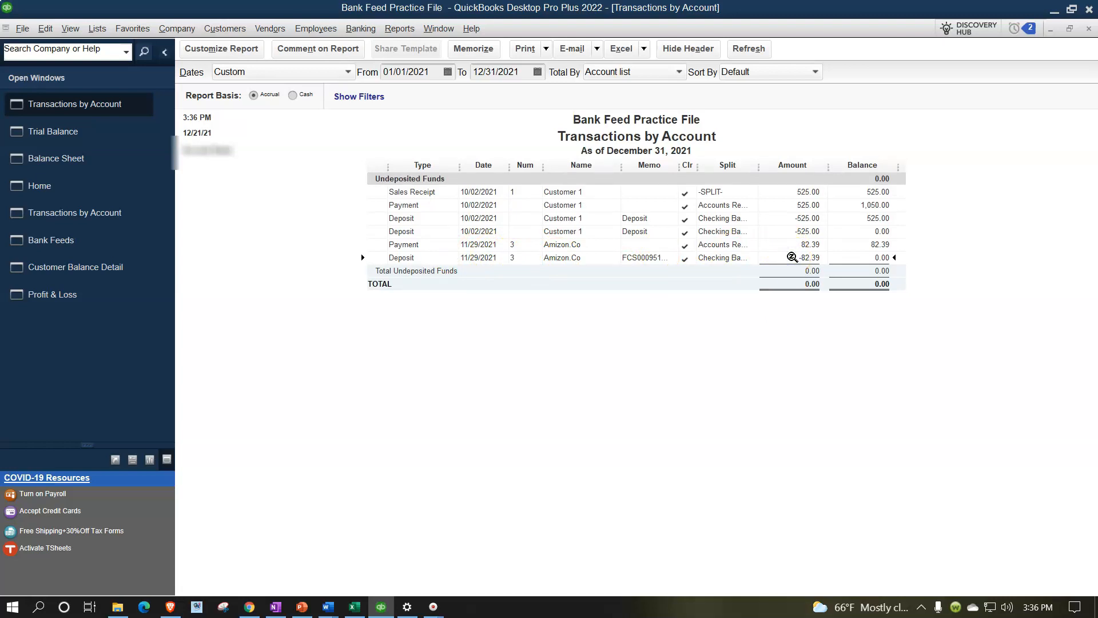
- Open the 82.39 Amizon.Co deposit, close it and its report, and return to the Balance Sheet
click(56, 190)
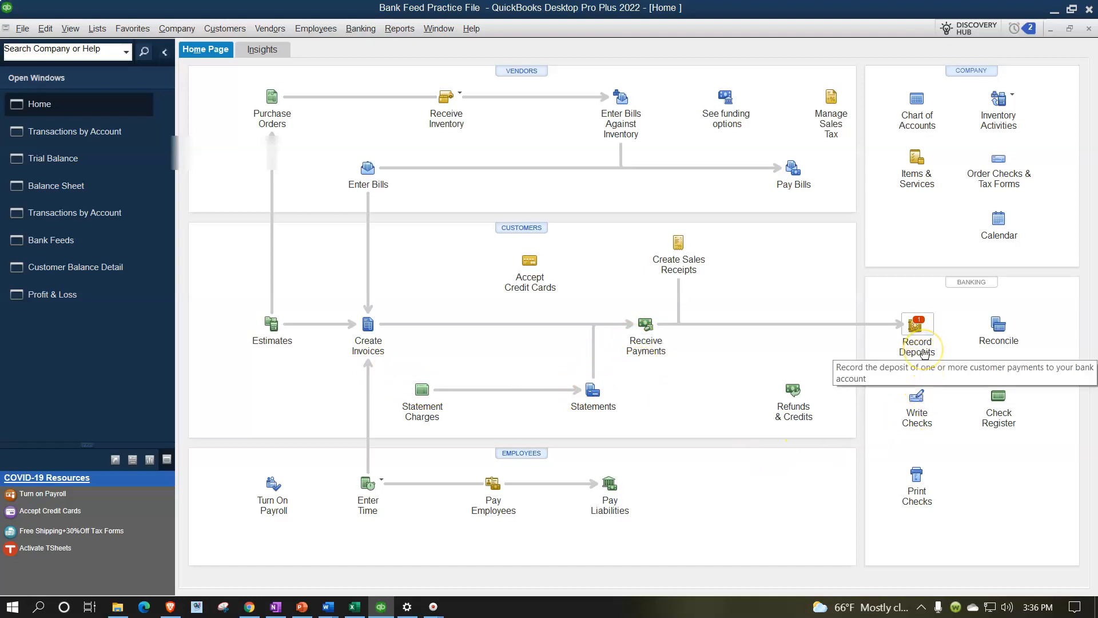
click(73, 132)
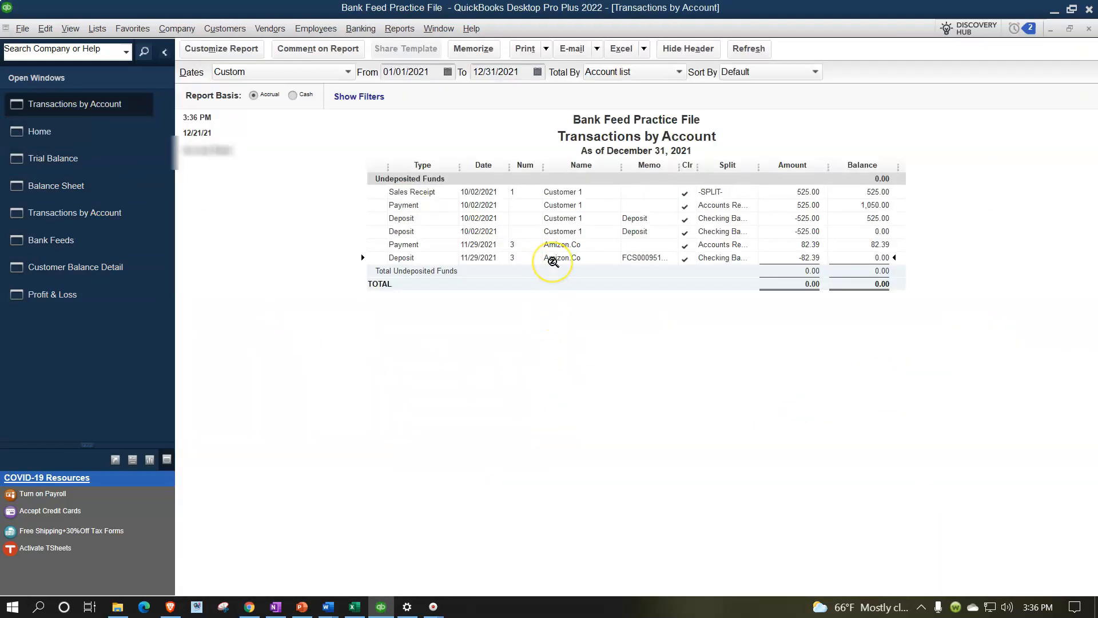
double_click(790, 257)
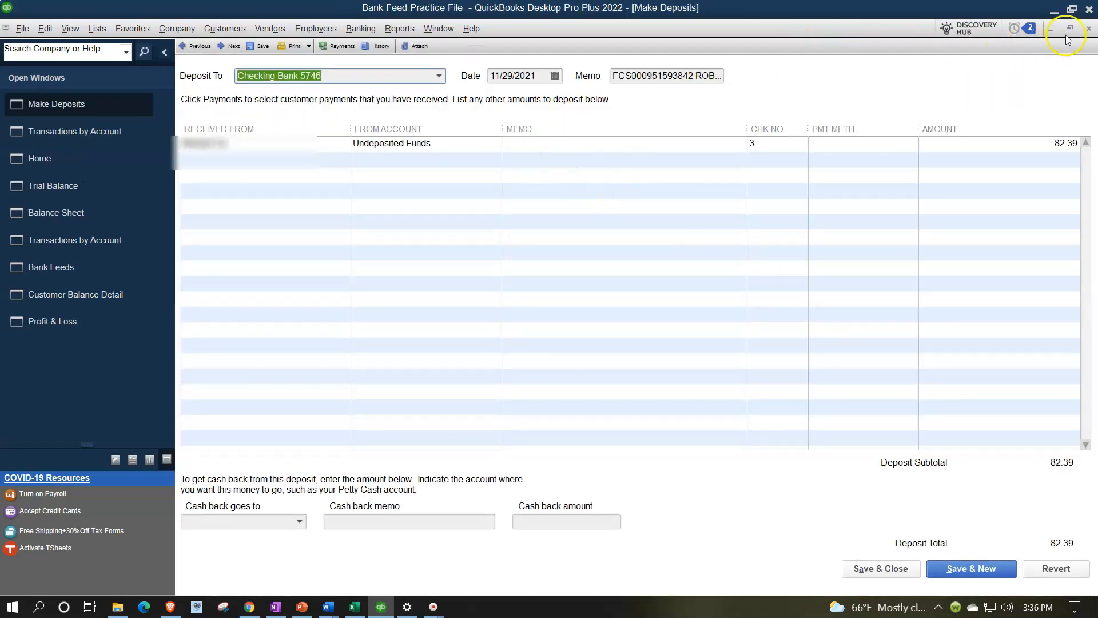
click(1089, 30)
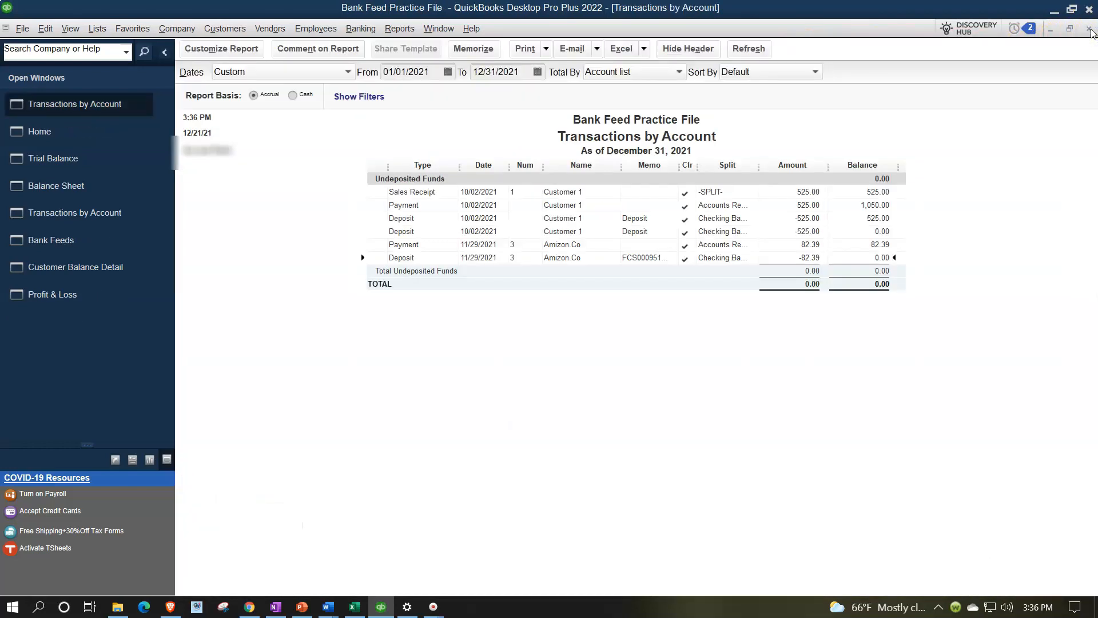
click(1089, 30)
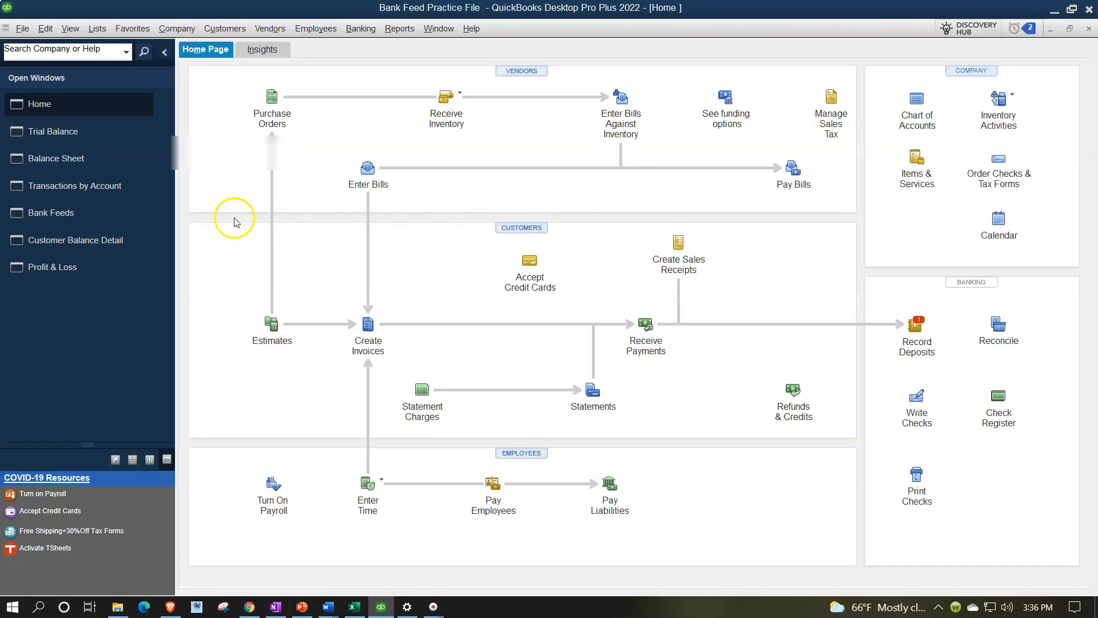
click(95, 160)
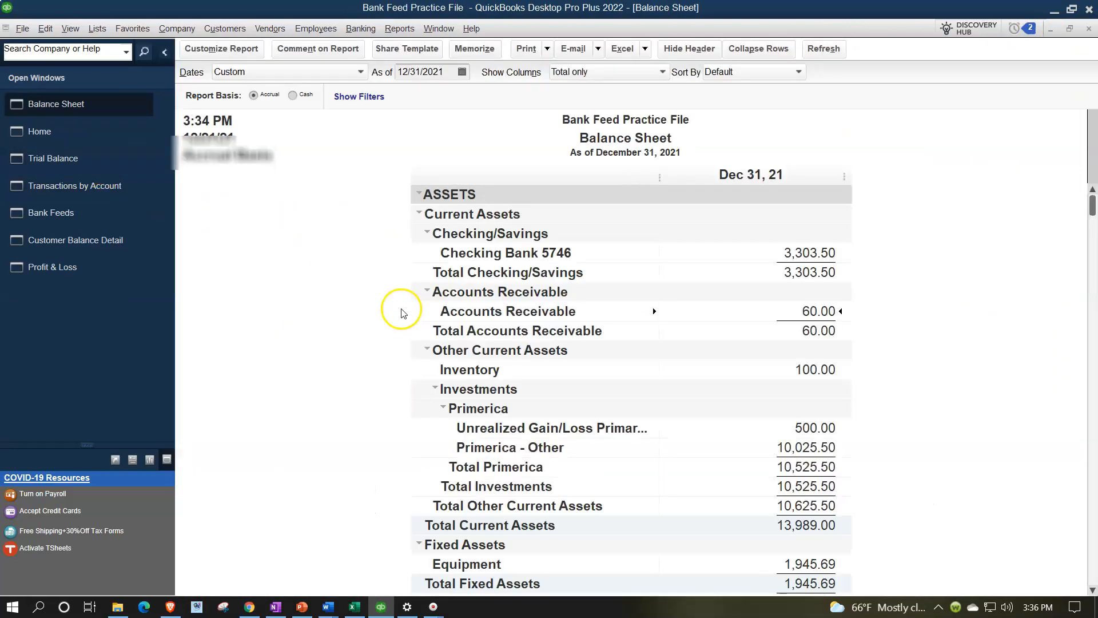
double_click(789, 253)
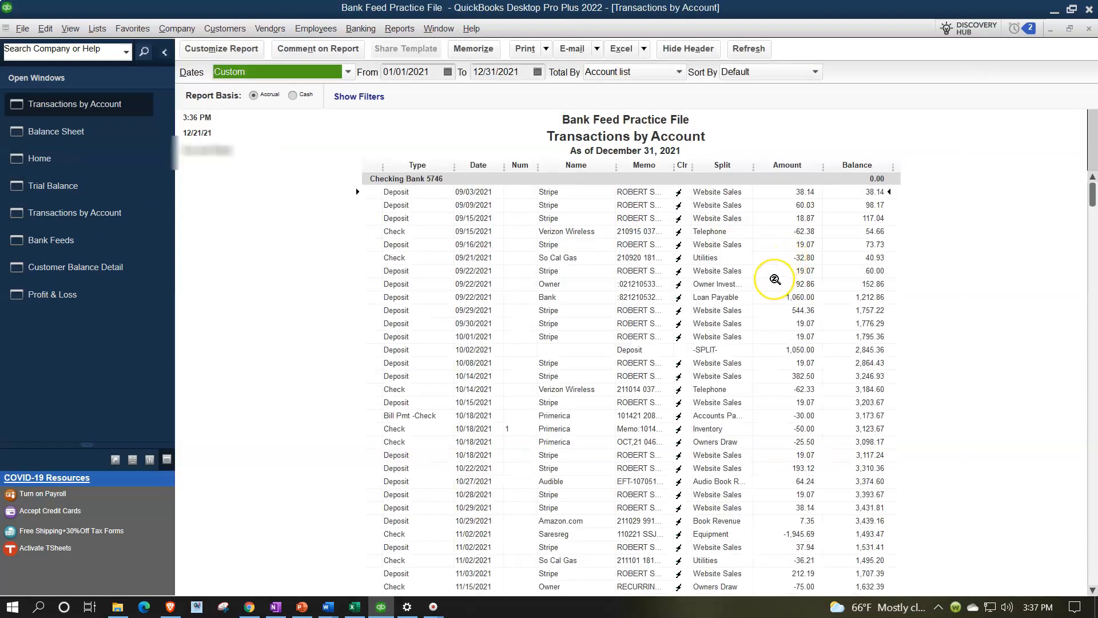
scroll(775, 279, down, 5)
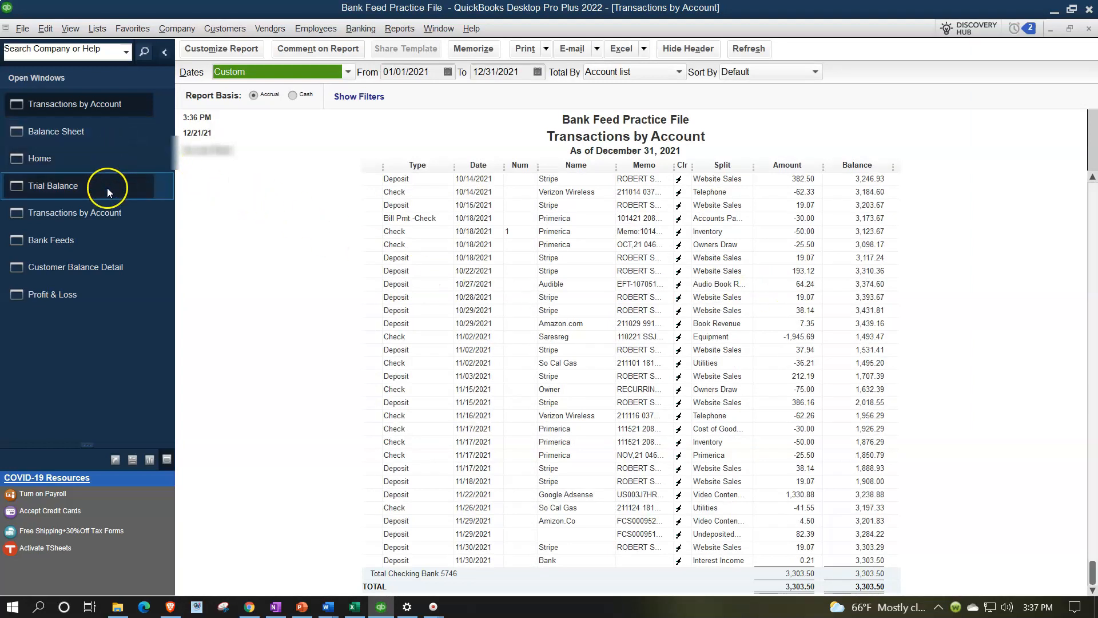
click(87, 239)
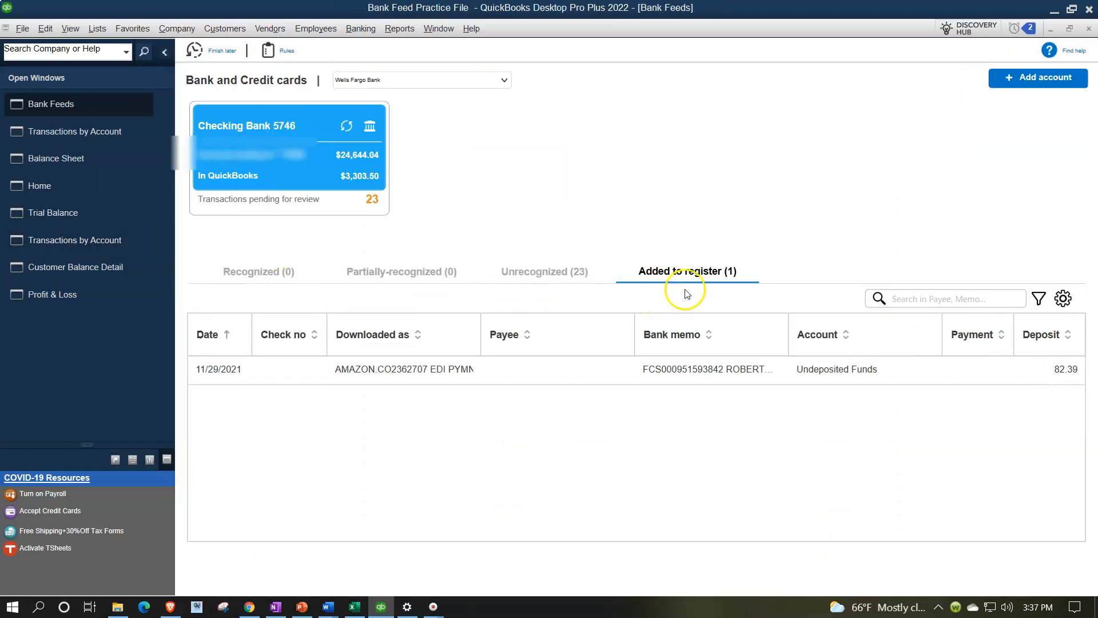
click(79, 134)
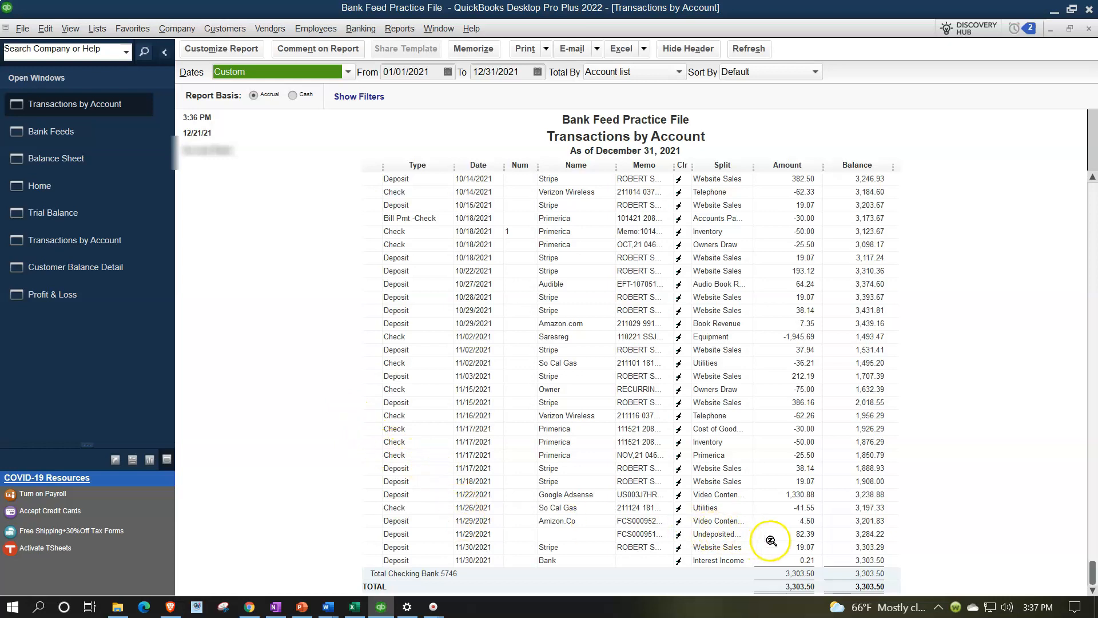
click(1088, 29)
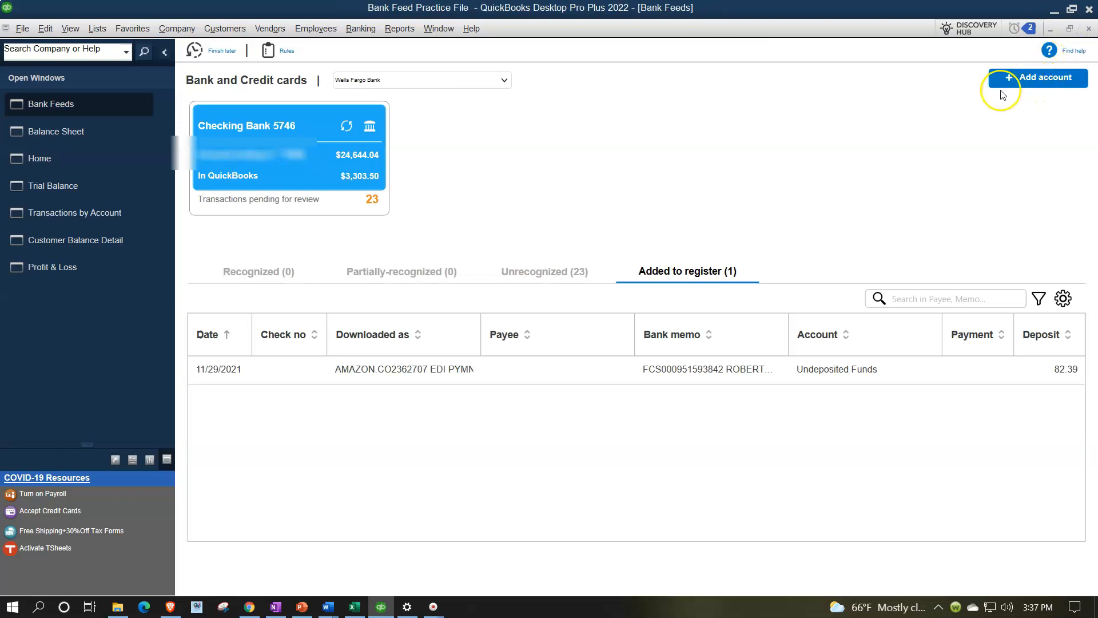
click(44, 156)
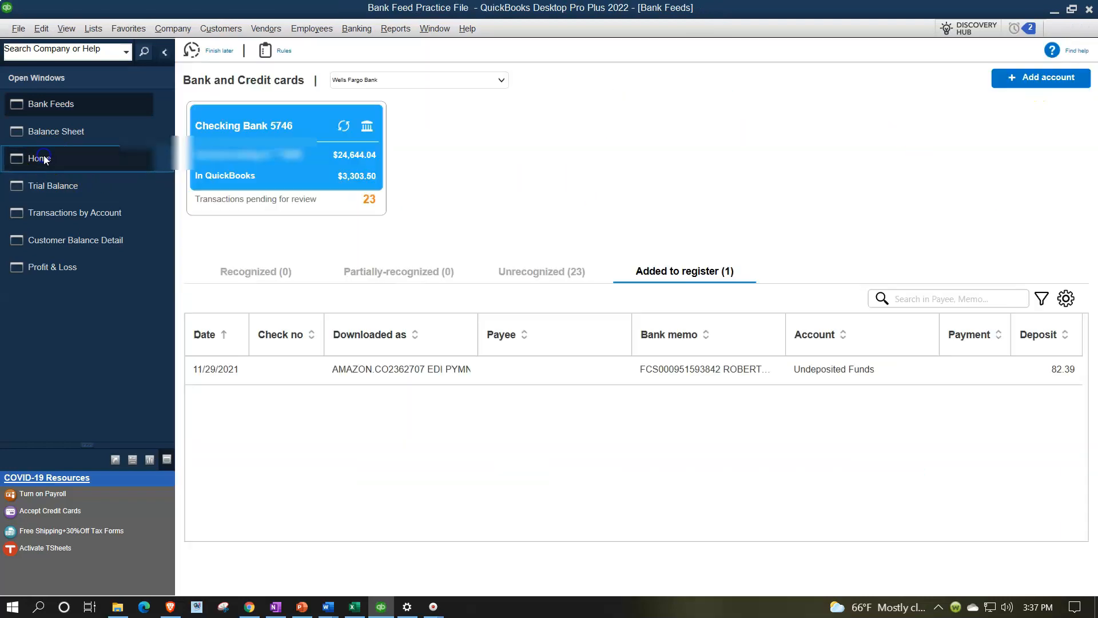